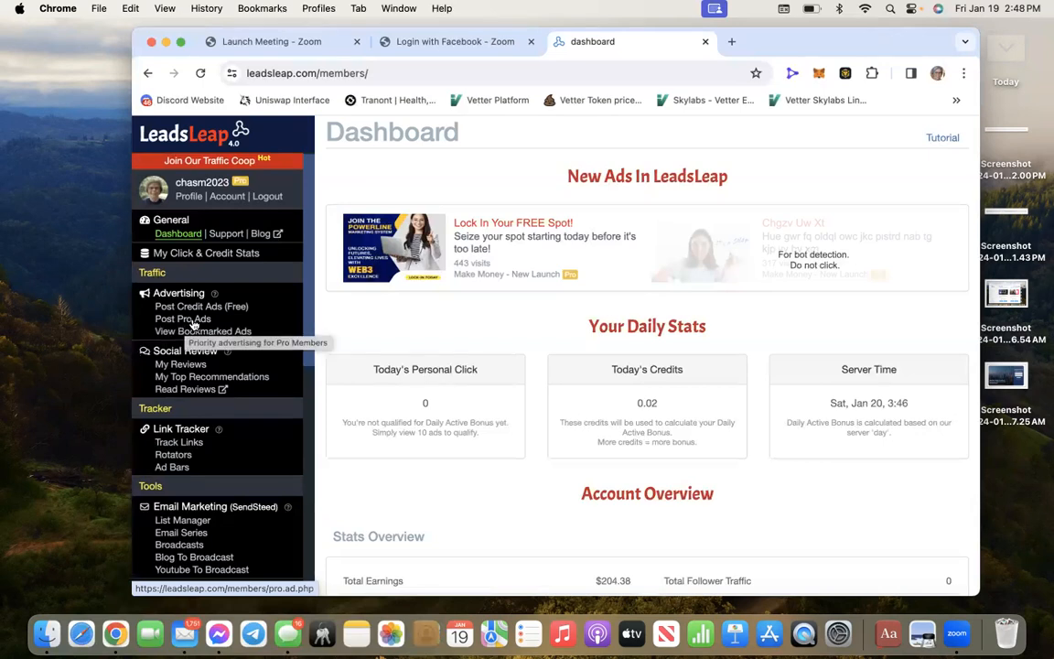
# Go to Advertising > Post Pro Ads from the dashboard sidebar
pyautogui.click(193, 320)
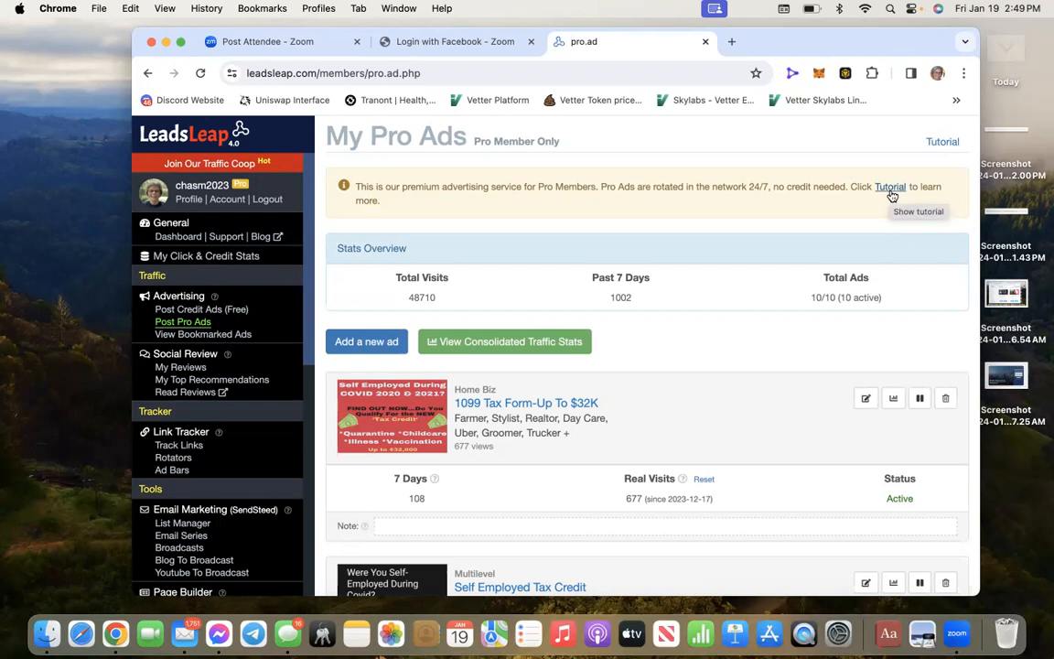
# Show the Tutorial help panel and expand, then collapse, 'Who can post Pro Ads?'
pyautogui.click(944, 144)
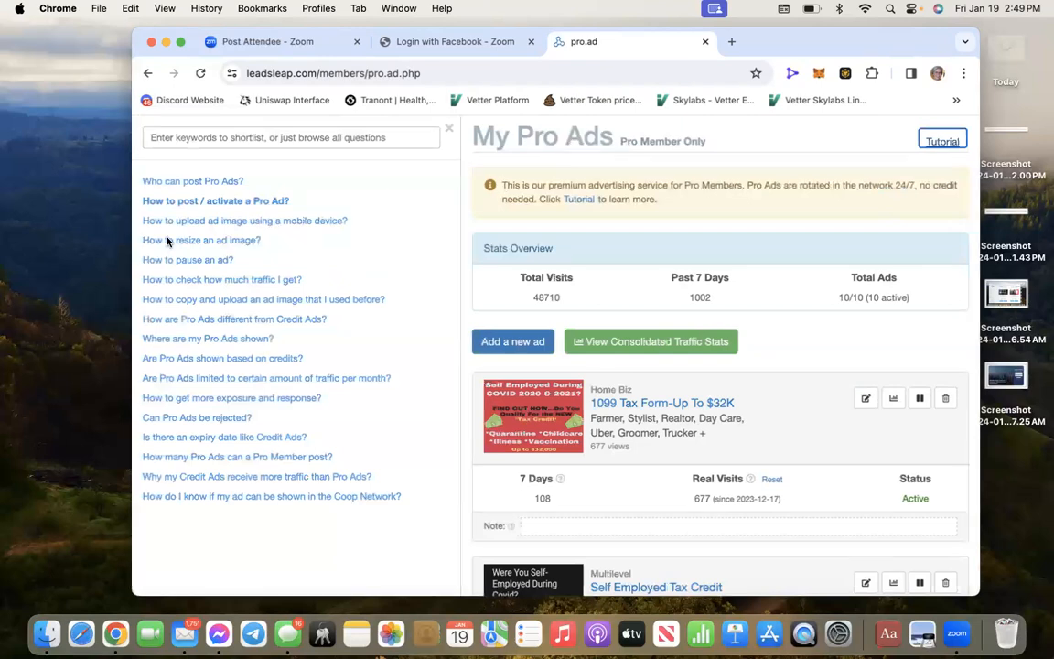
pyautogui.click(174, 182)
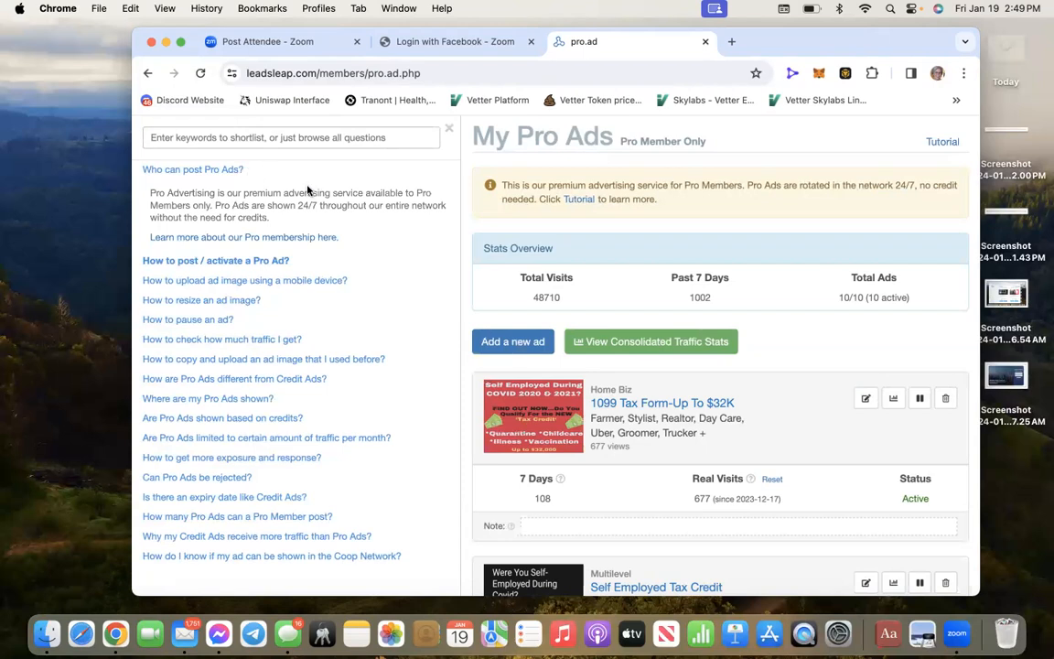
pyautogui.click(222, 169)
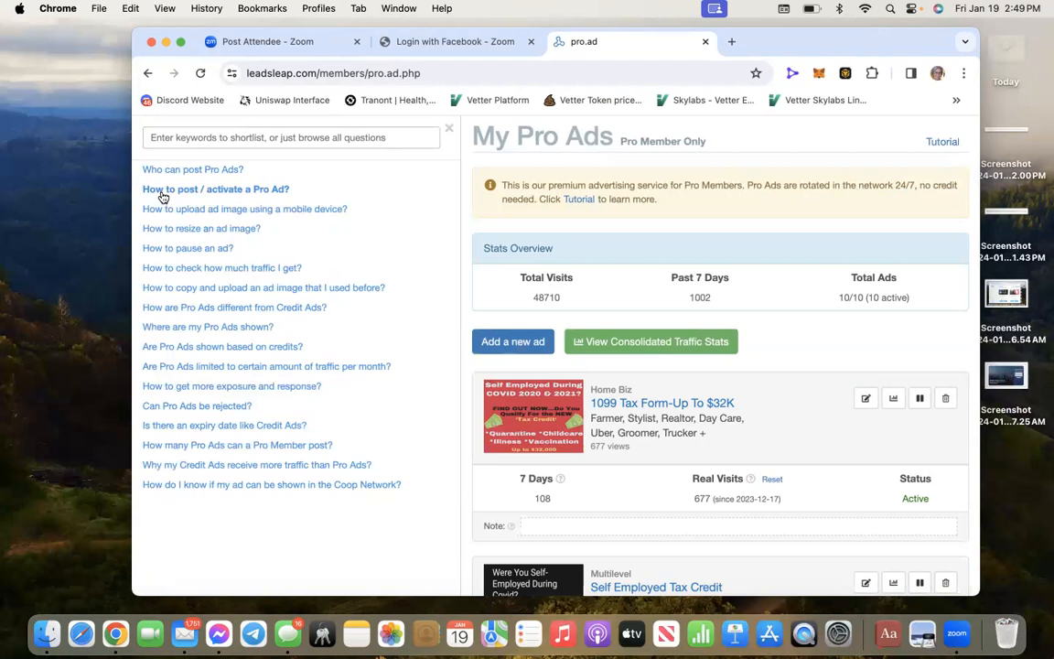
# Expand 'How to post / activate a Pro Ad?' and read the URL, title, text and image steps
pyautogui.click(218, 190)
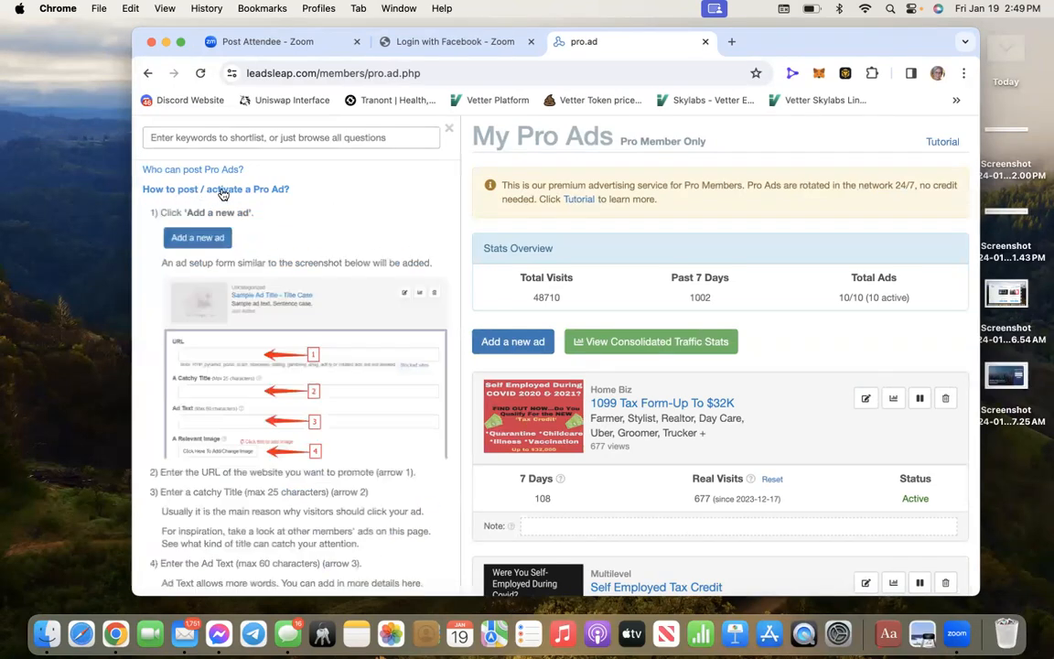
pyautogui.scroll(-3, 327, 214)
pyautogui.scroll(1, 327, 214)
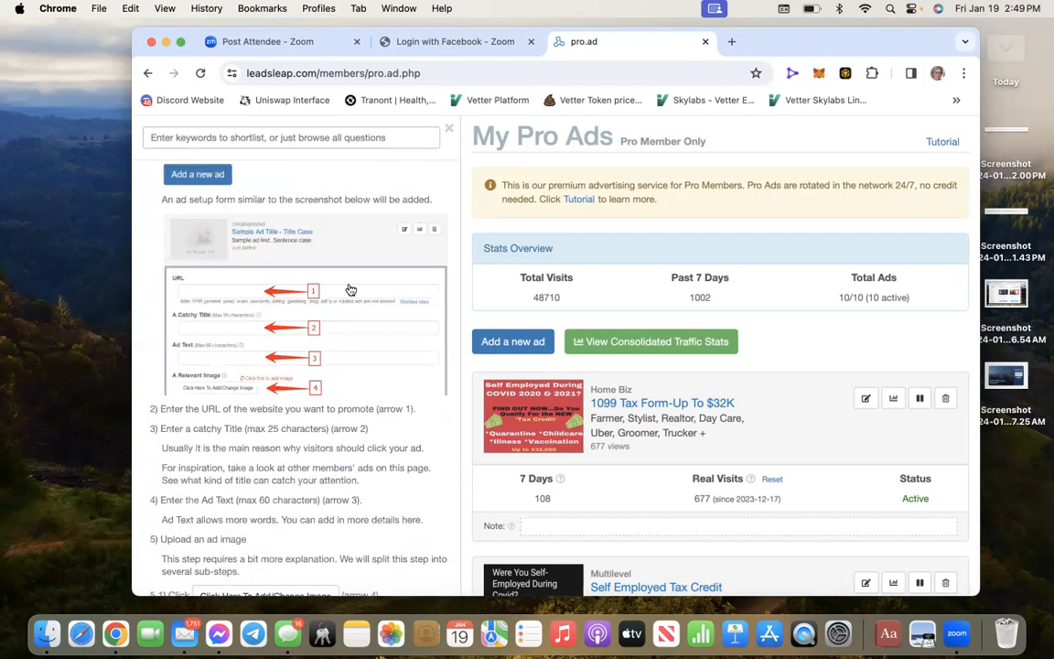
pyautogui.scroll(2, 347, 291)
pyautogui.scroll(-4, 351, 289)
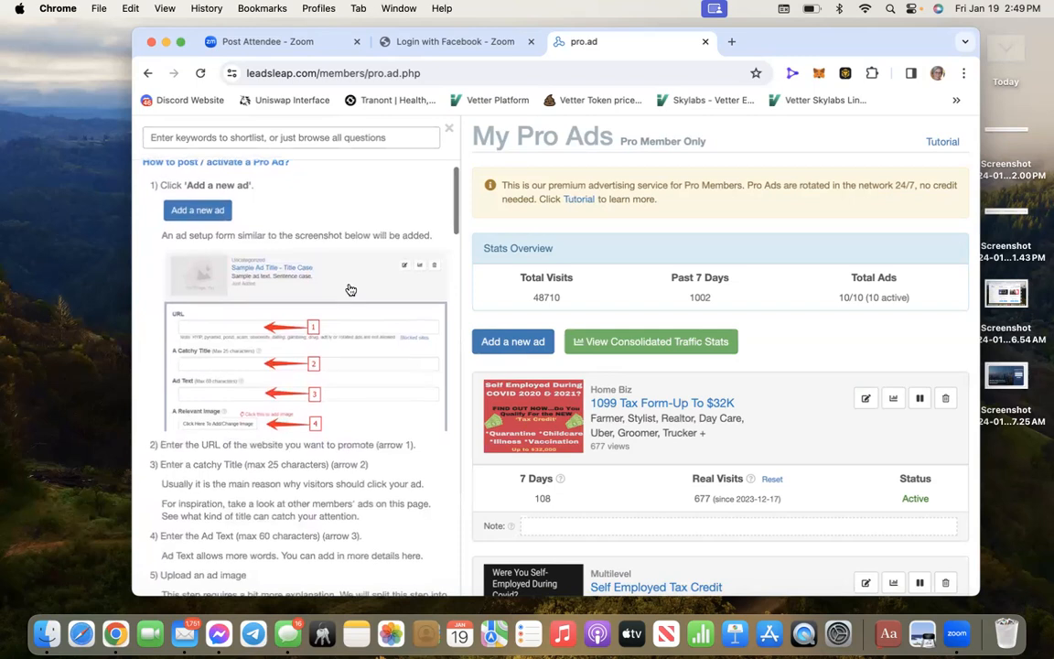
pyautogui.scroll(-1, 351, 289)
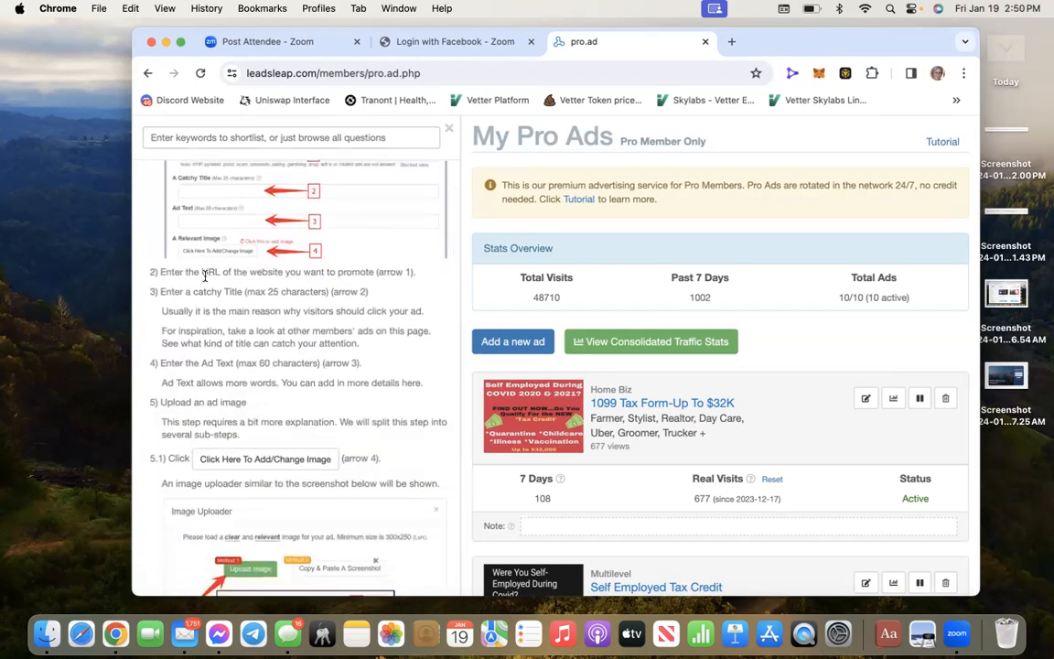
pyautogui.scroll(4, 223, 383)
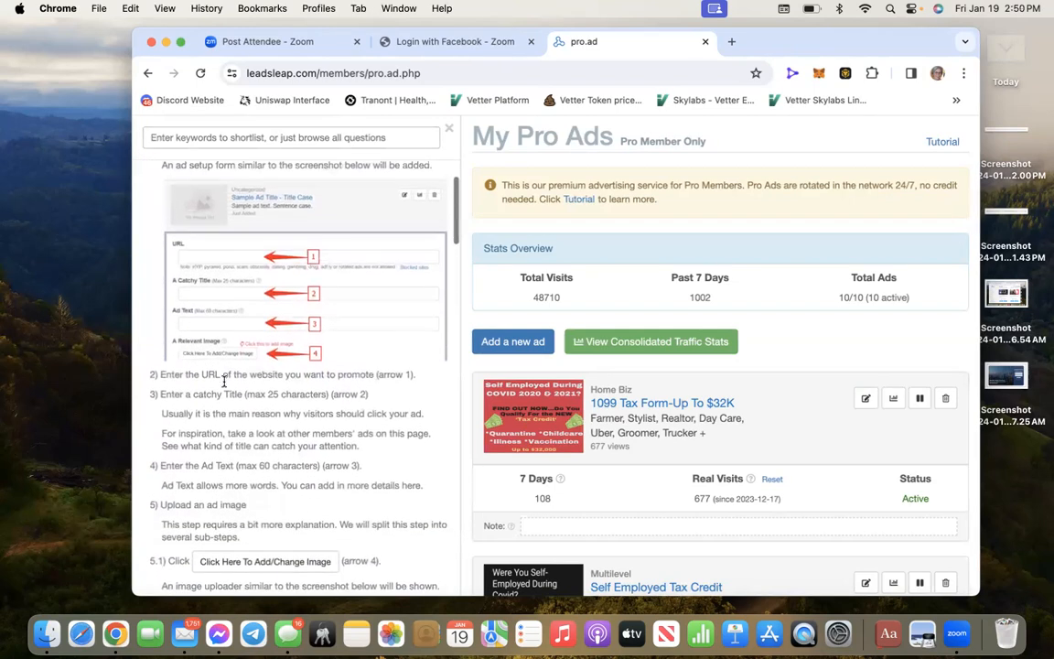
pyautogui.scroll(1, 223, 382)
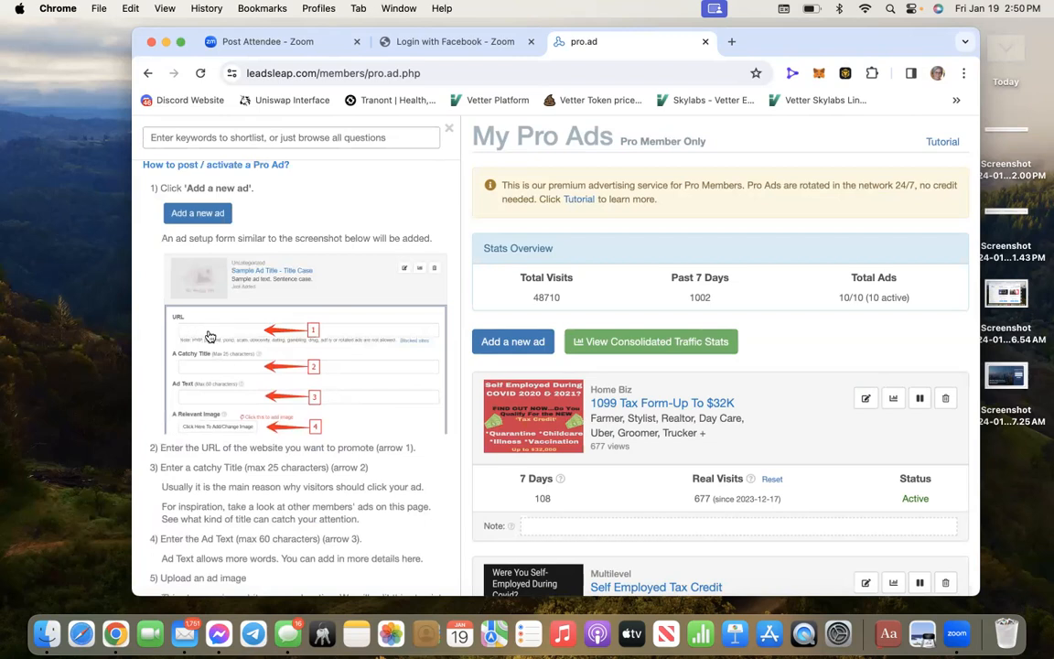
pyautogui.scroll(-3, 192, 329)
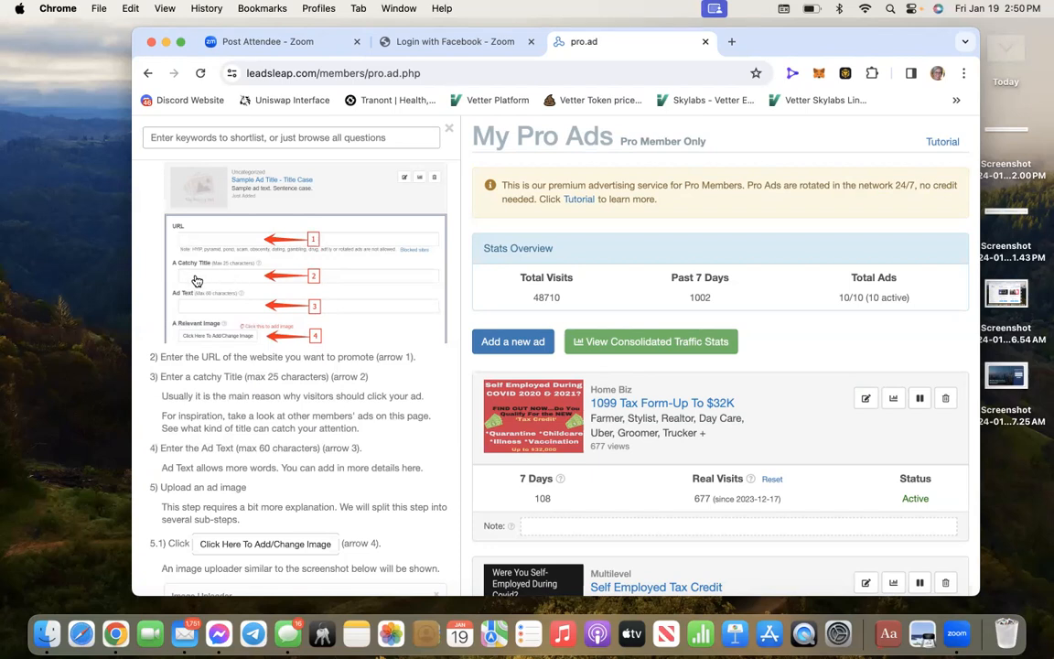
pyautogui.scroll(-2, 253, 275)
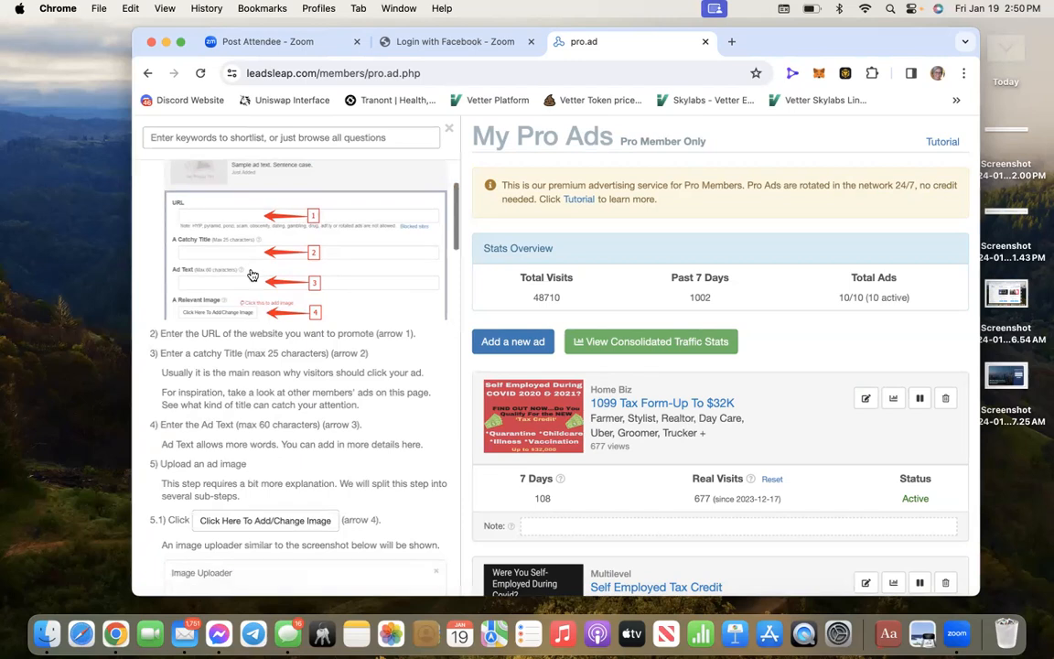
pyautogui.scroll(-1, 253, 276)
pyautogui.scroll(1, 252, 275)
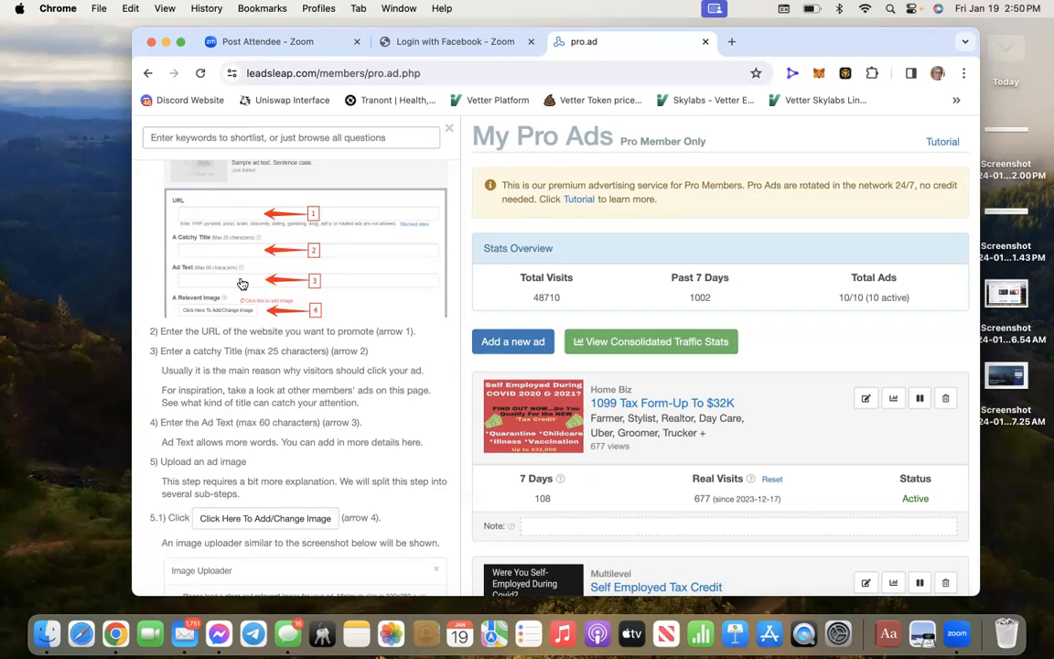
pyautogui.scroll(-2, 283, 283)
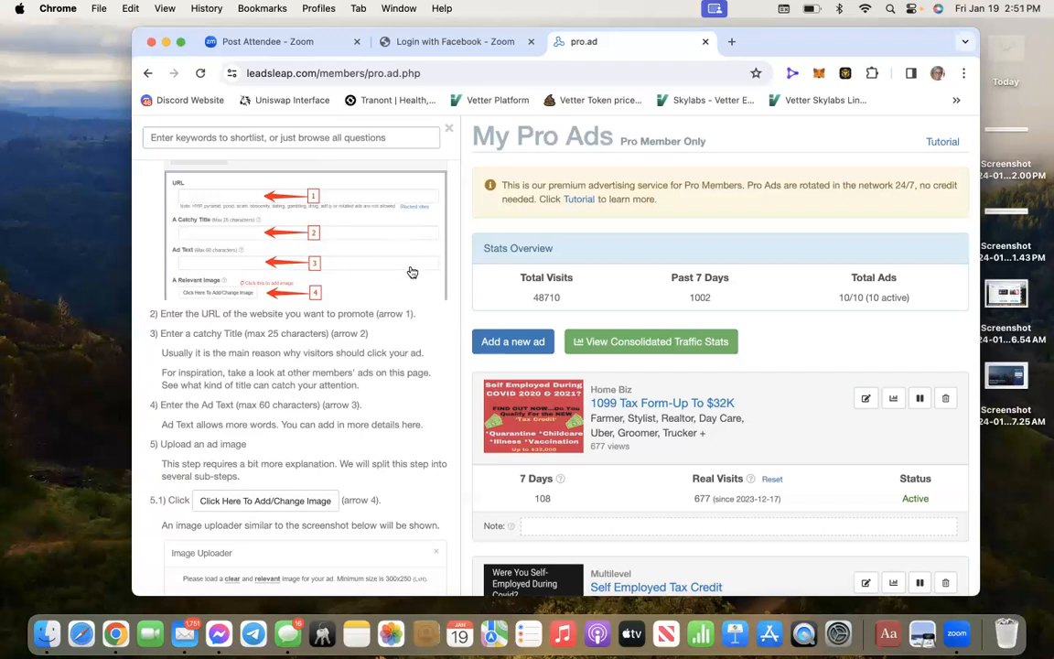
pyautogui.scroll(-2, 394, 258)
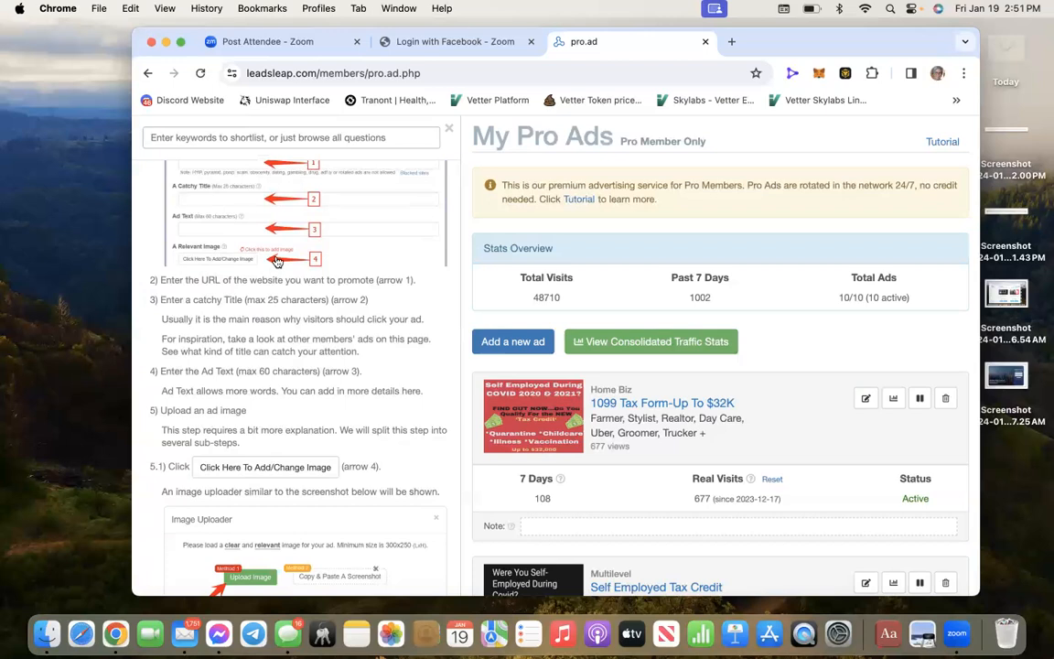
pyautogui.scroll(-1, 277, 260)
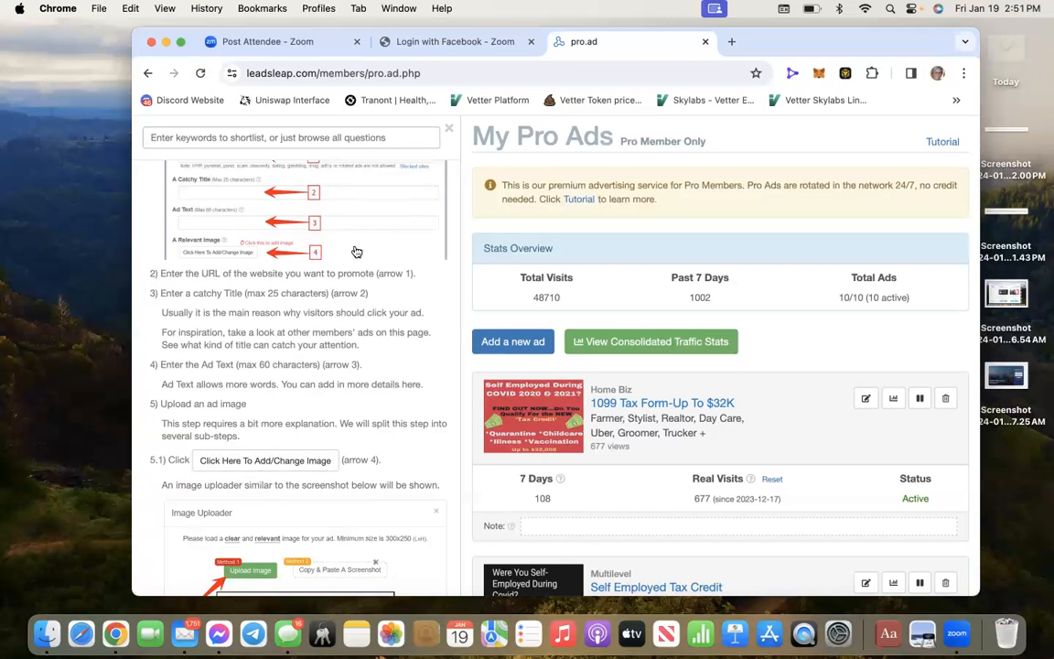
pyautogui.scroll(-2, 353, 253)
pyautogui.scroll(-4, 355, 252)
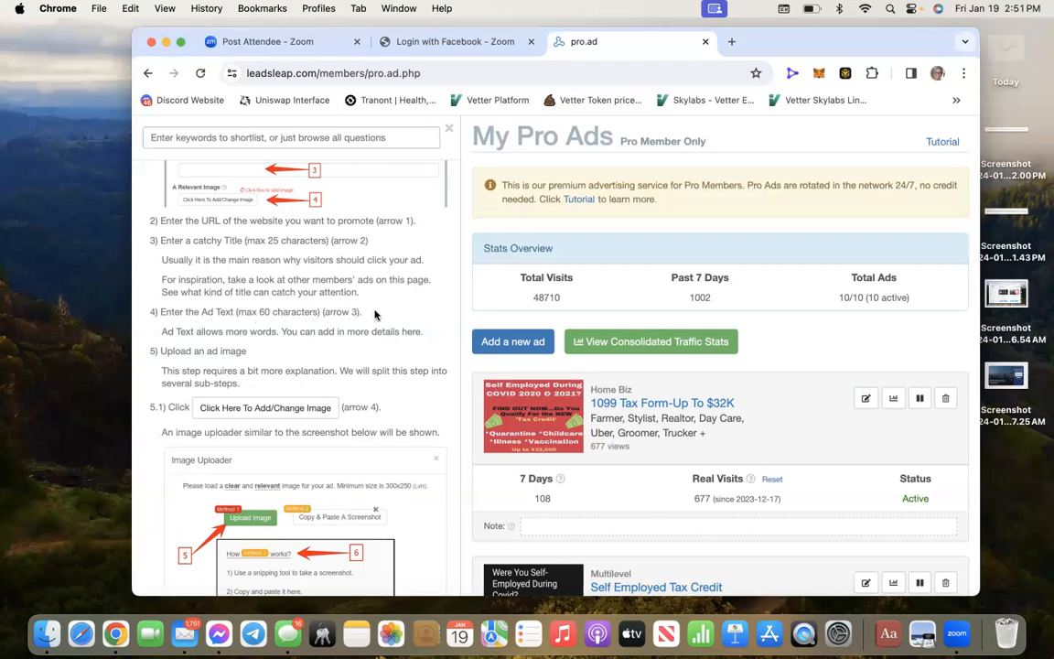
pyautogui.scroll(-2, 375, 315)
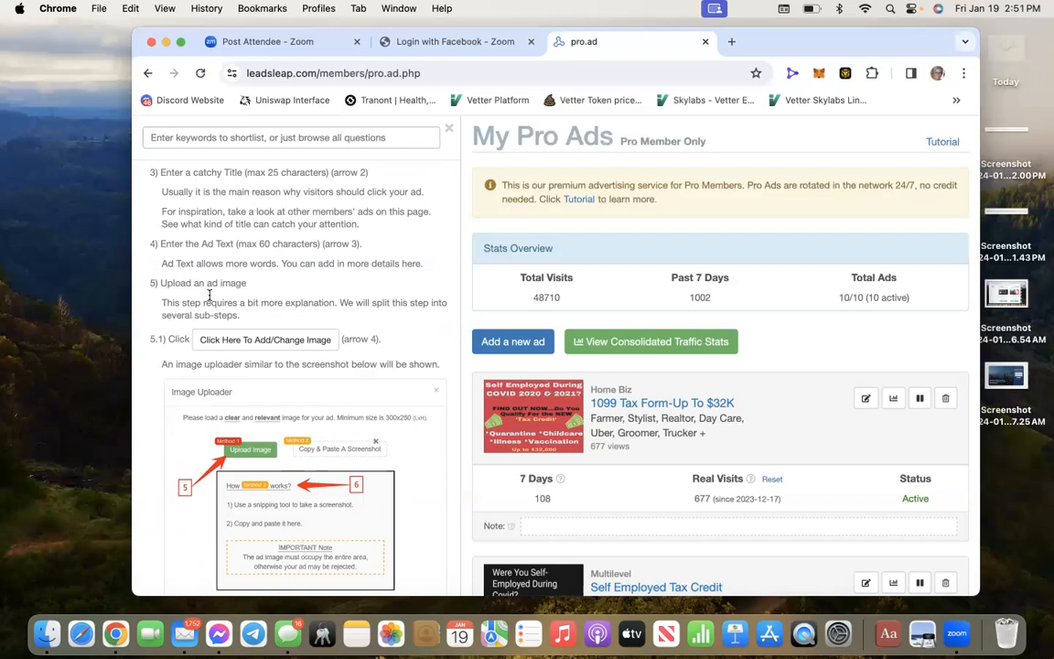
pyautogui.scroll(-2, 222, 293)
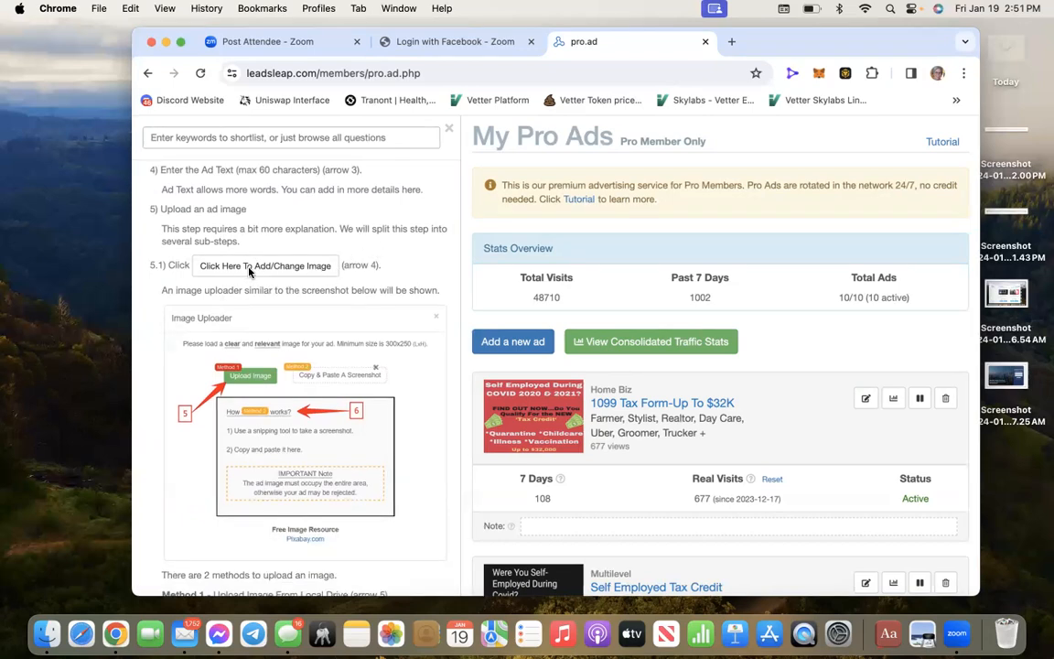
pyautogui.scroll(-1, 249, 272)
pyautogui.scroll(-1, 249, 272)
pyautogui.scroll(1, 249, 271)
pyautogui.scroll(-1, 249, 271)
pyautogui.scroll(2, 249, 272)
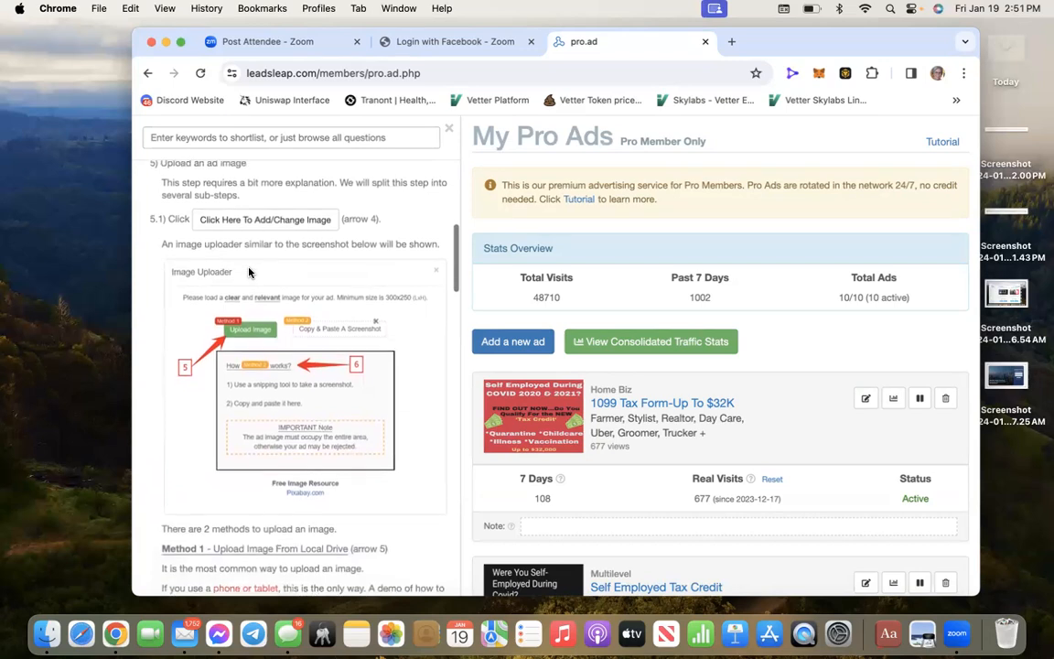
pyautogui.scroll(10, 249, 272)
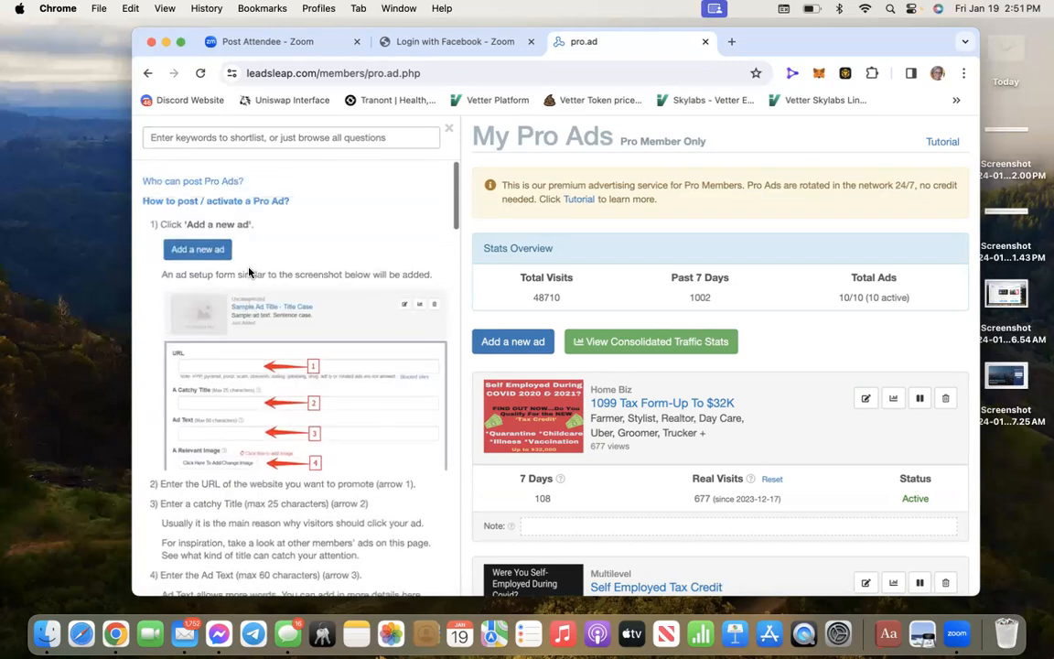
pyautogui.scroll(-3, 315, 332)
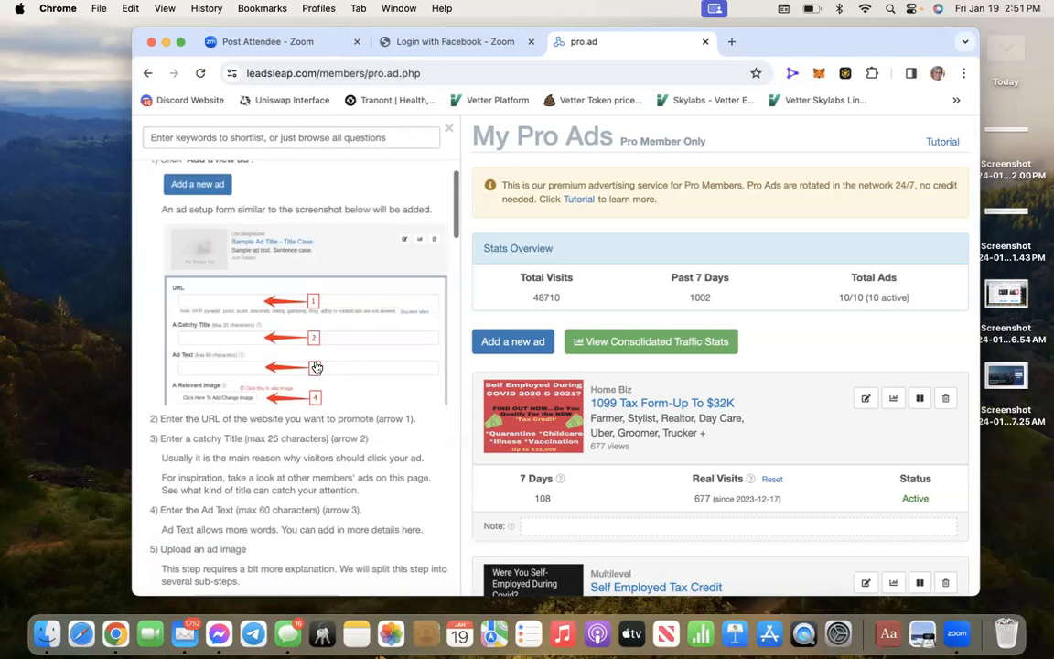
pyautogui.scroll(-2, 770, 269)
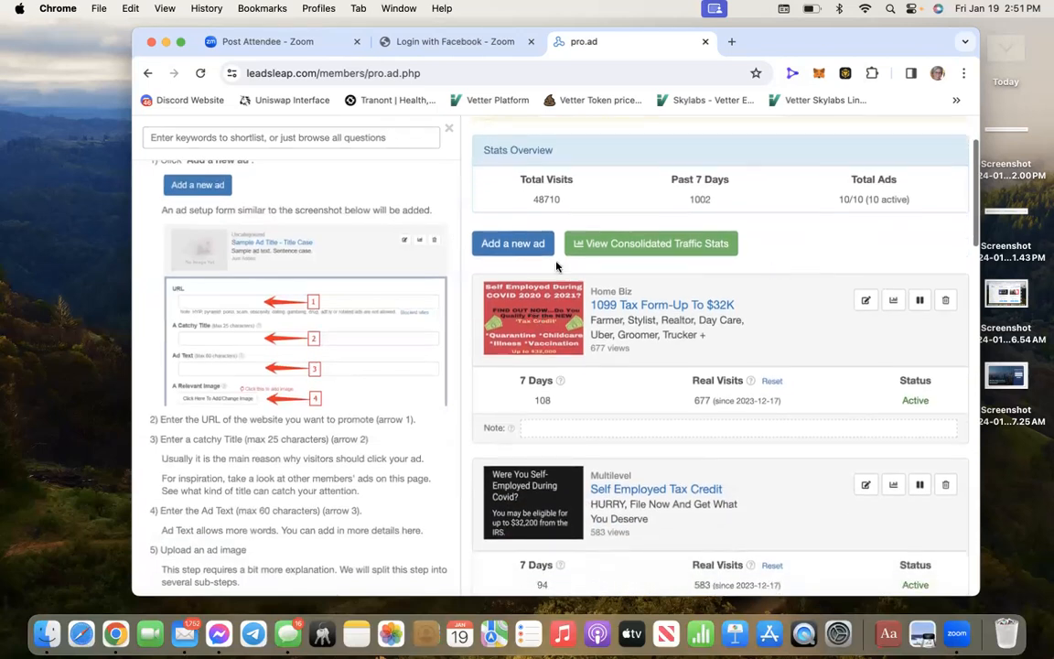
# Add a new Pro Ad and paste the autoleads landing-page link as its URL
pyautogui.click(504, 241)
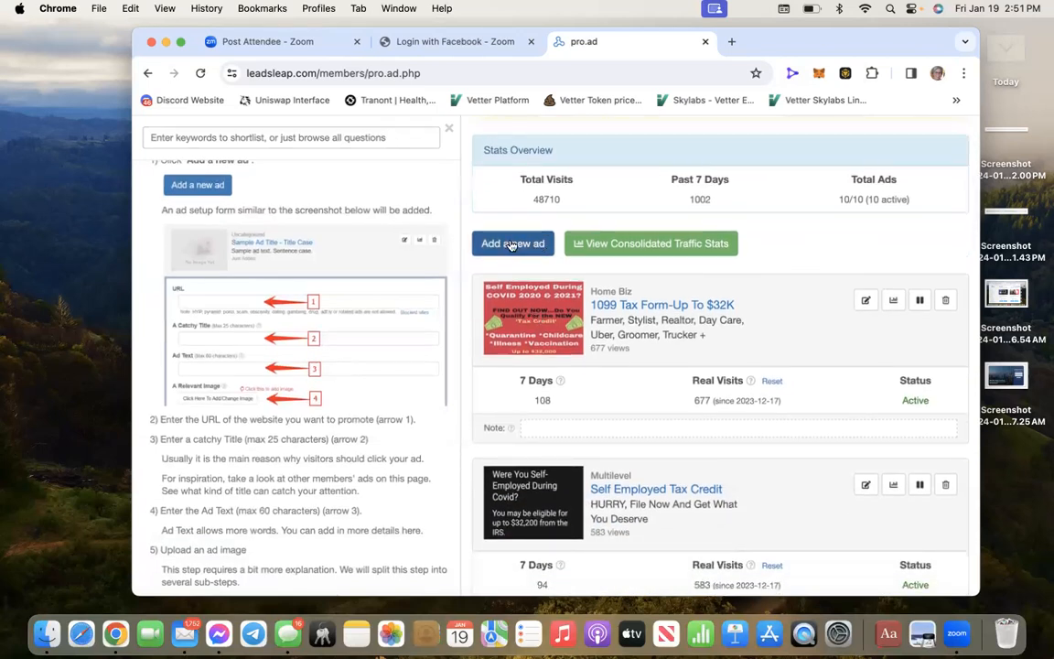
pyautogui.scroll(-5, 512, 245)
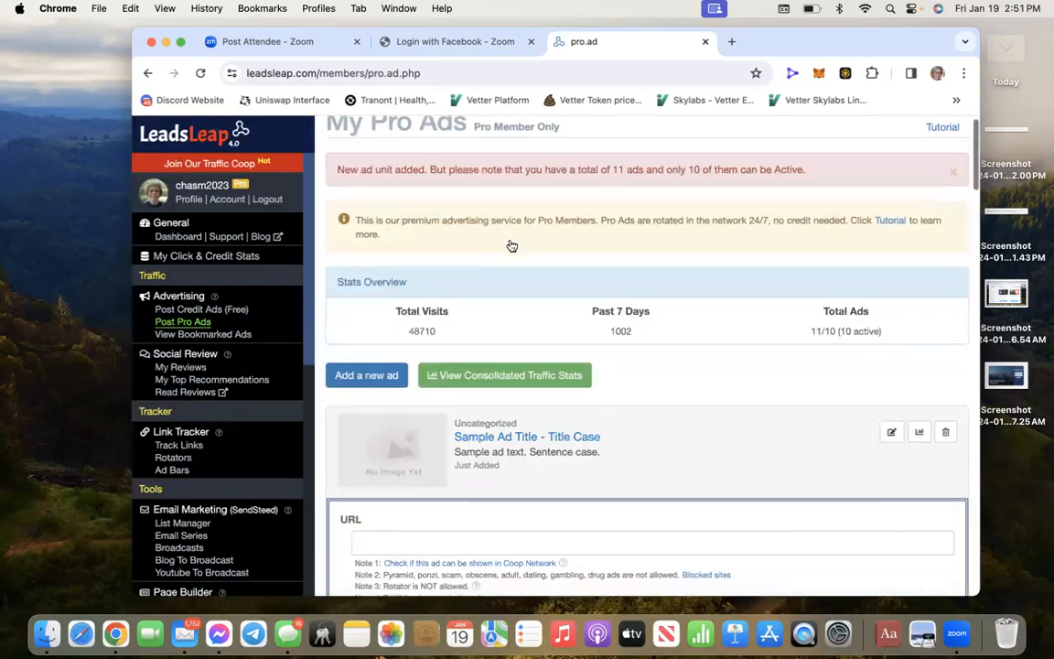
pyautogui.click(576, 305)
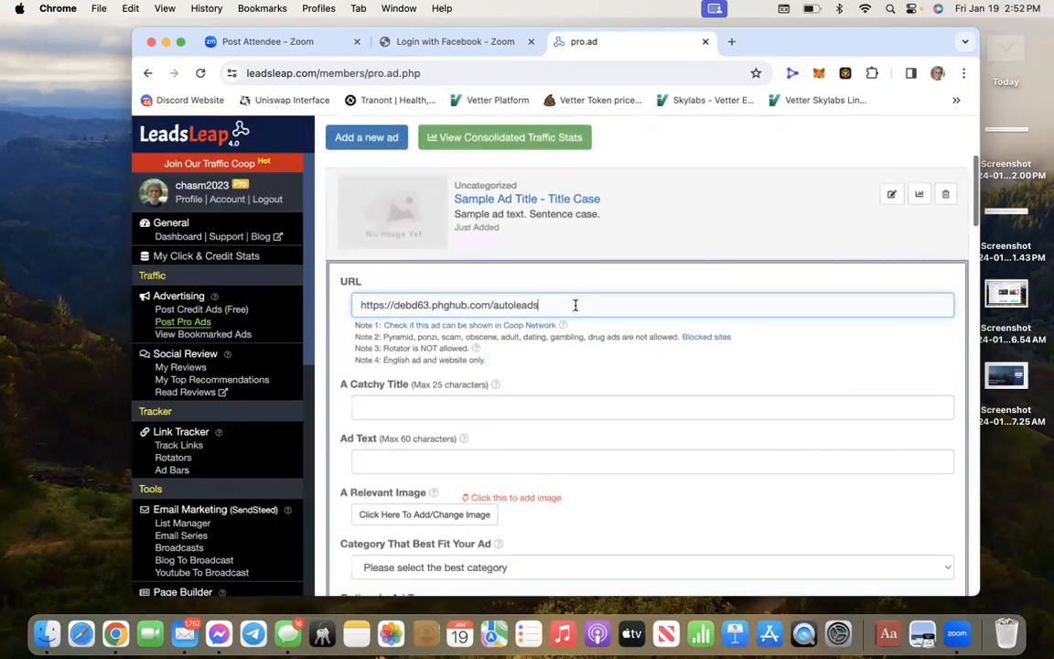
pyautogui.scroll(-2, 576, 306)
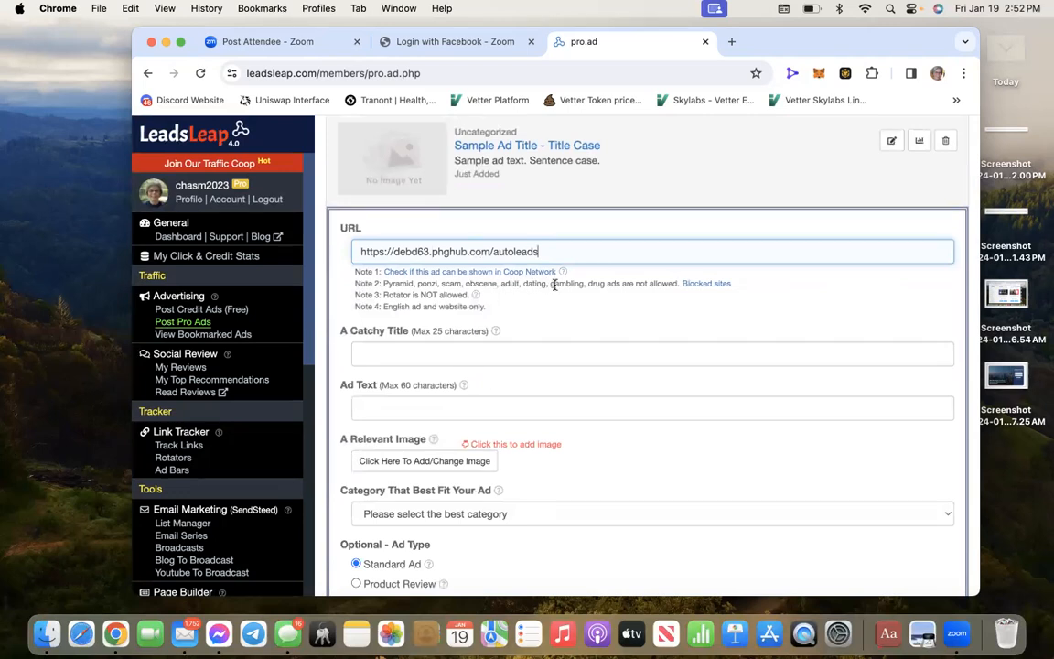
pyautogui.scroll(-1, 540, 298)
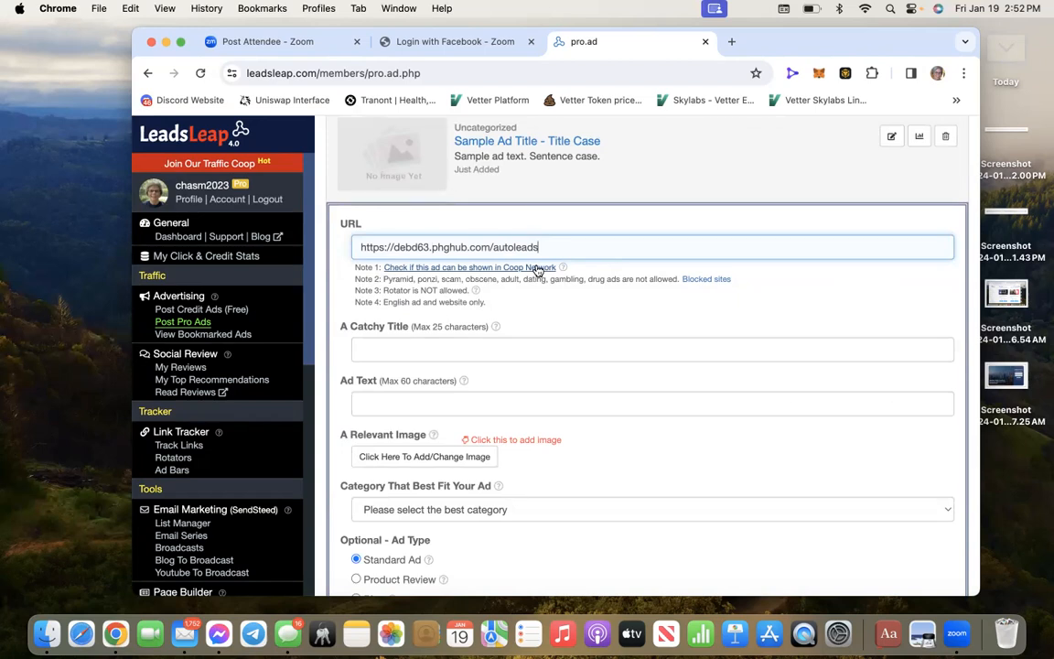
# Run the Coop Network check on the URL, confirm 'I can see my website', and dismiss the message
pyautogui.click(537, 267)
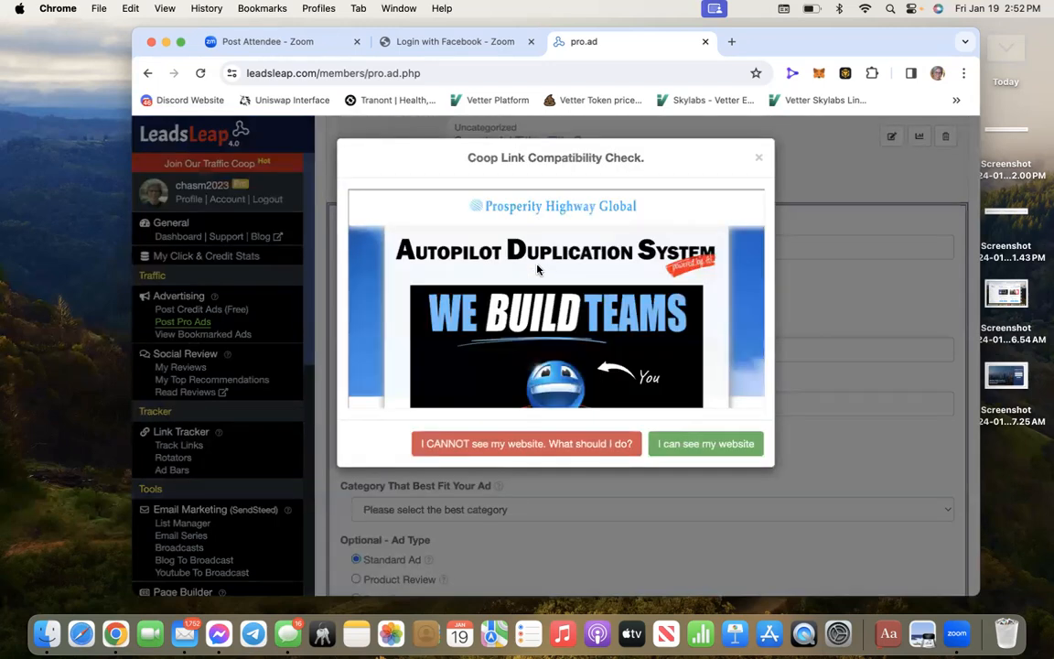
pyautogui.scroll(-3, 498, 284)
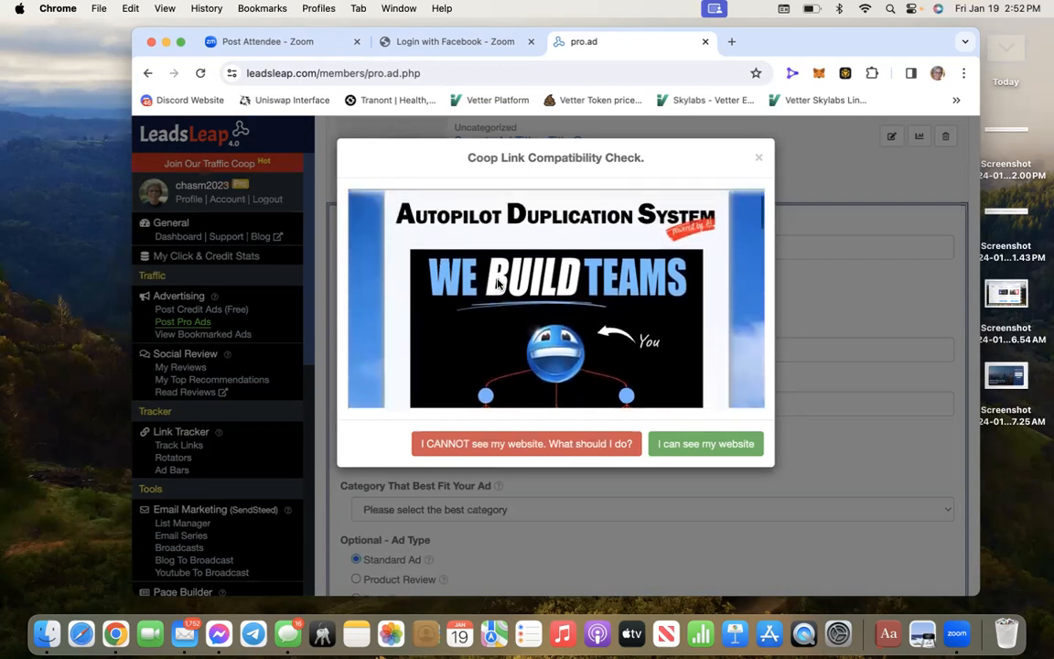
pyautogui.scroll(-5, 497, 283)
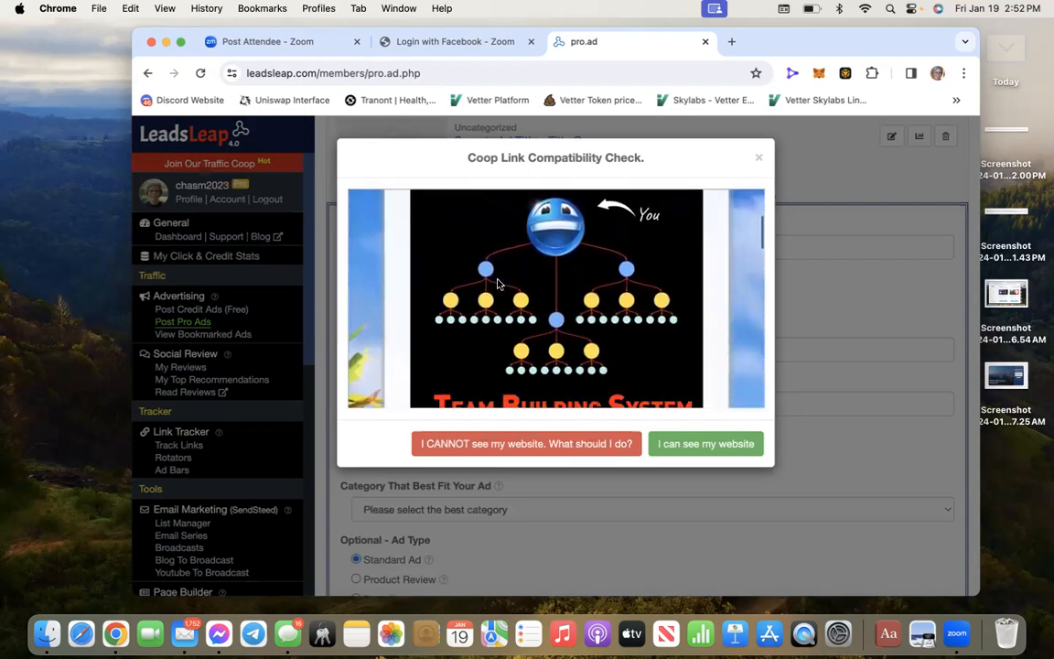
pyautogui.click(704, 446)
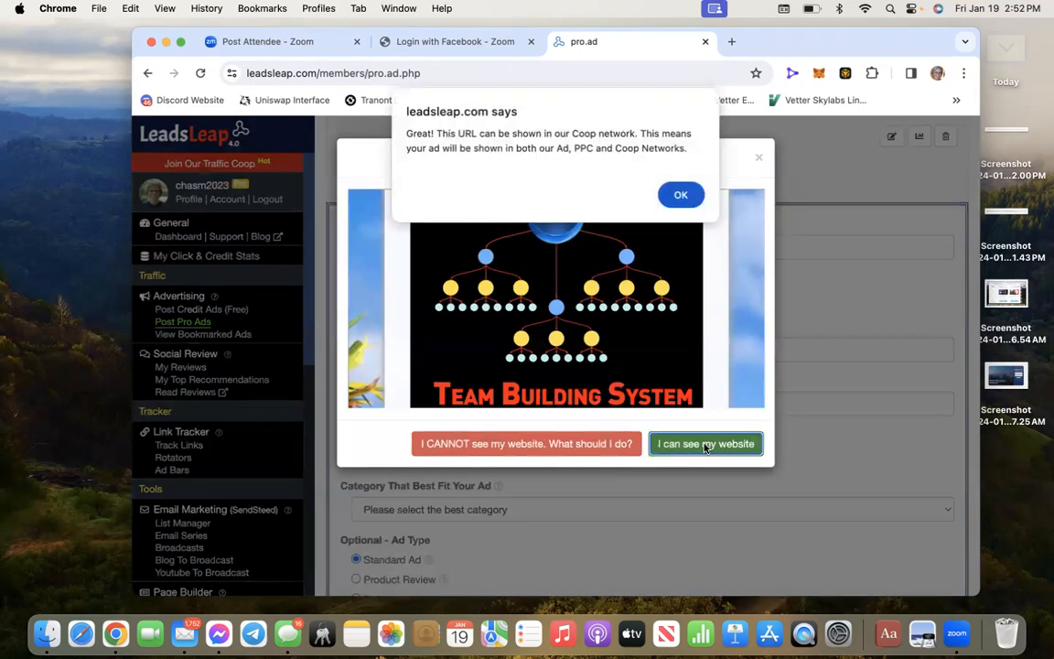
pyautogui.click(682, 196)
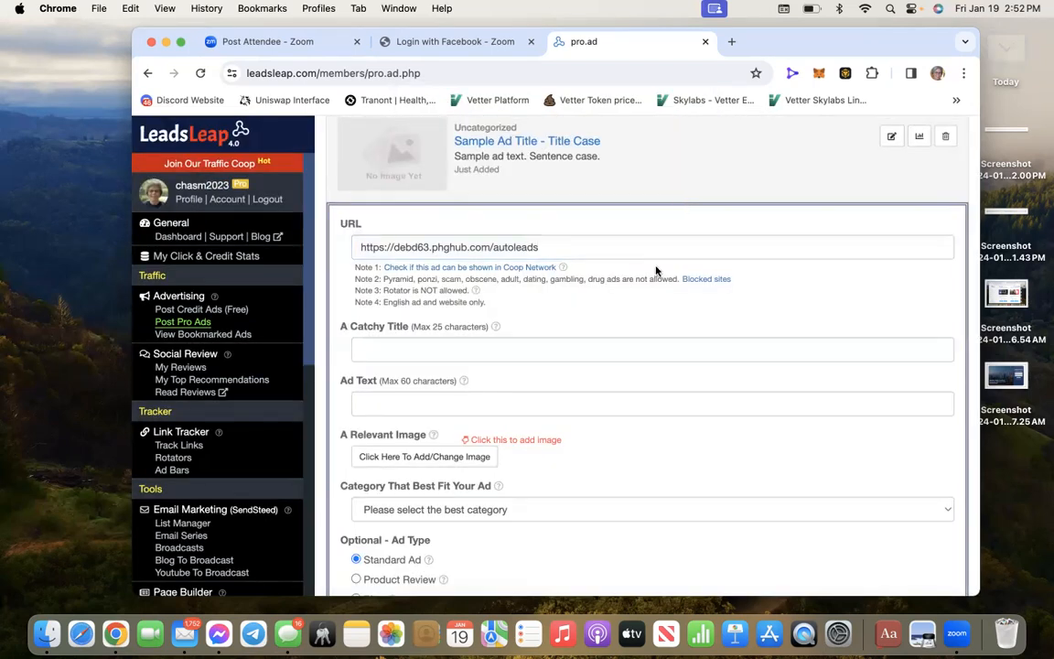
pyautogui.scroll(-2, 652, 290)
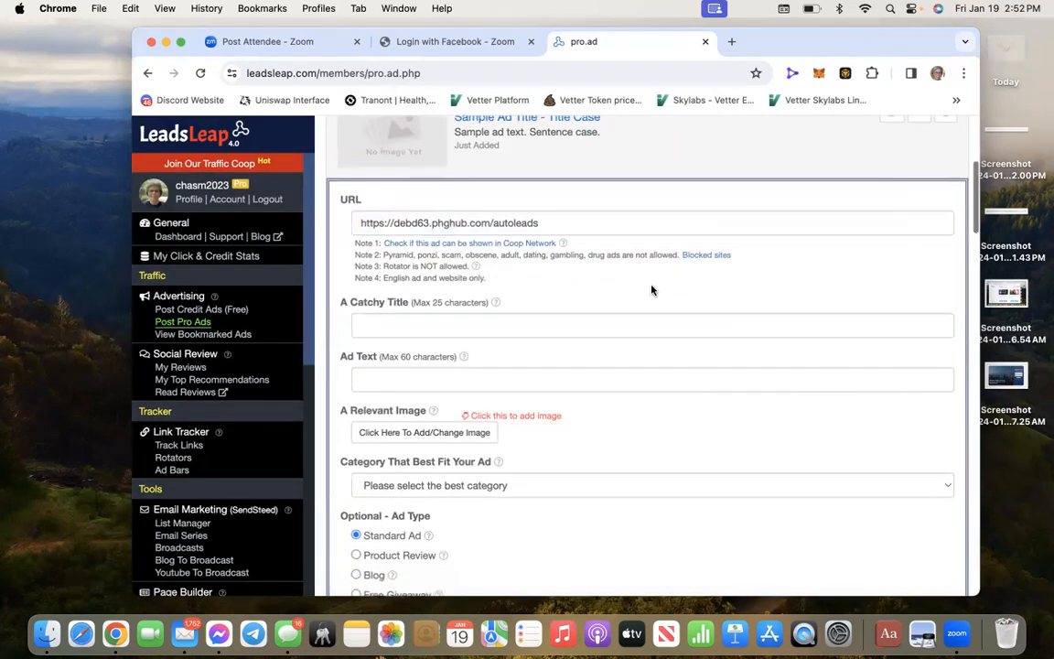
pyautogui.scroll(-1, 651, 290)
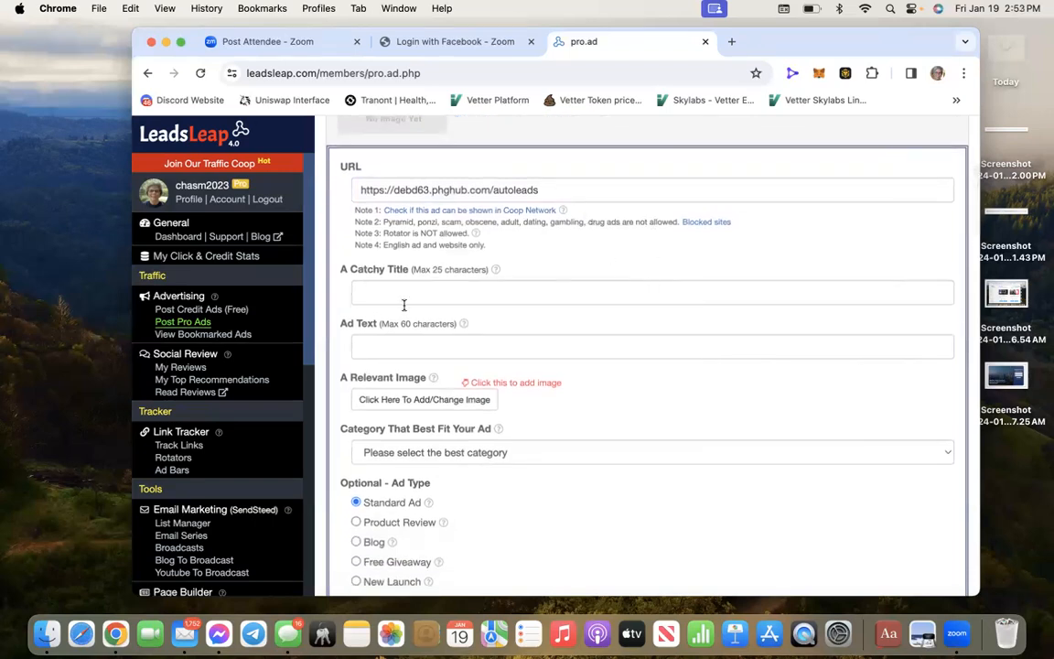
# Re-run the Coop compatibility check, confirm the site appears in the preview, and acknowledge with OK
pyautogui.click(372, 293)
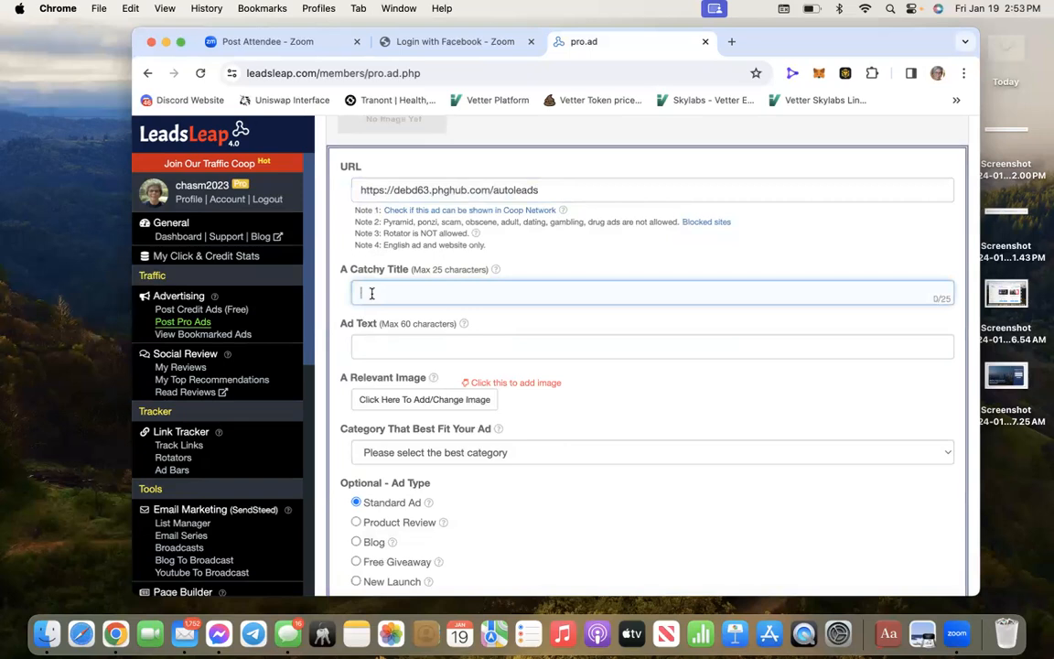
pyautogui.click(539, 210)
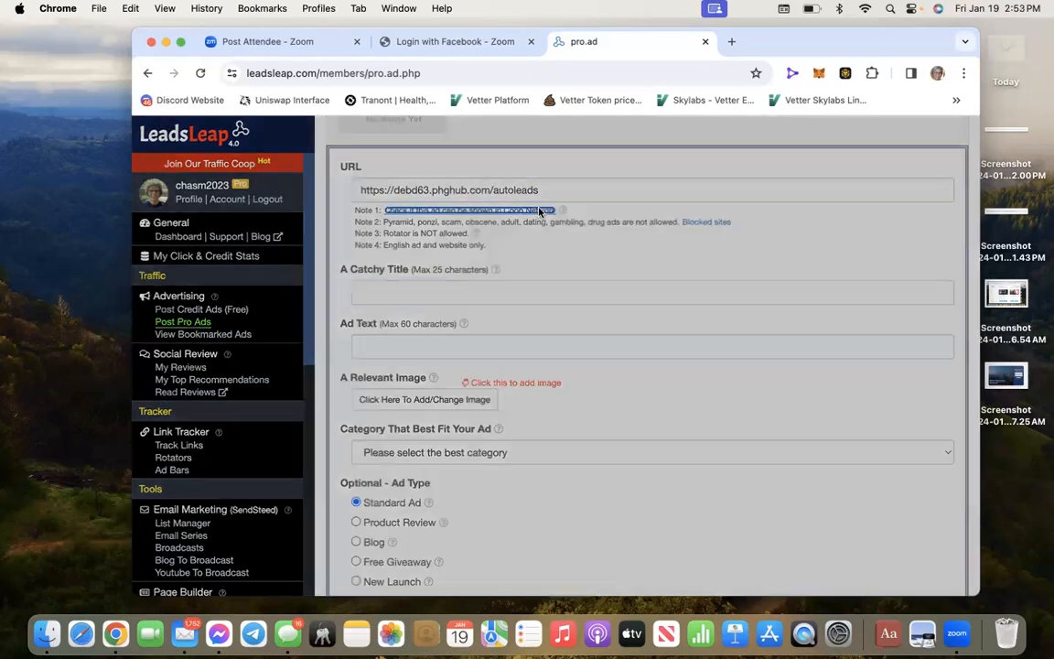
pyautogui.scroll(-1, 592, 292)
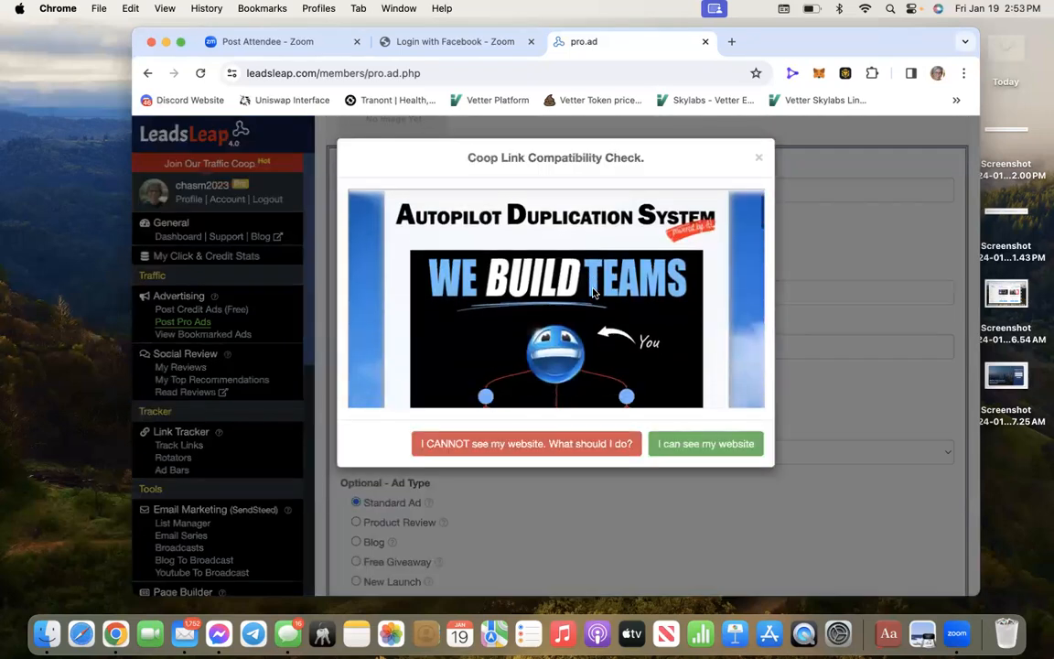
pyautogui.scroll(-1, 593, 292)
pyautogui.scroll(1, 593, 293)
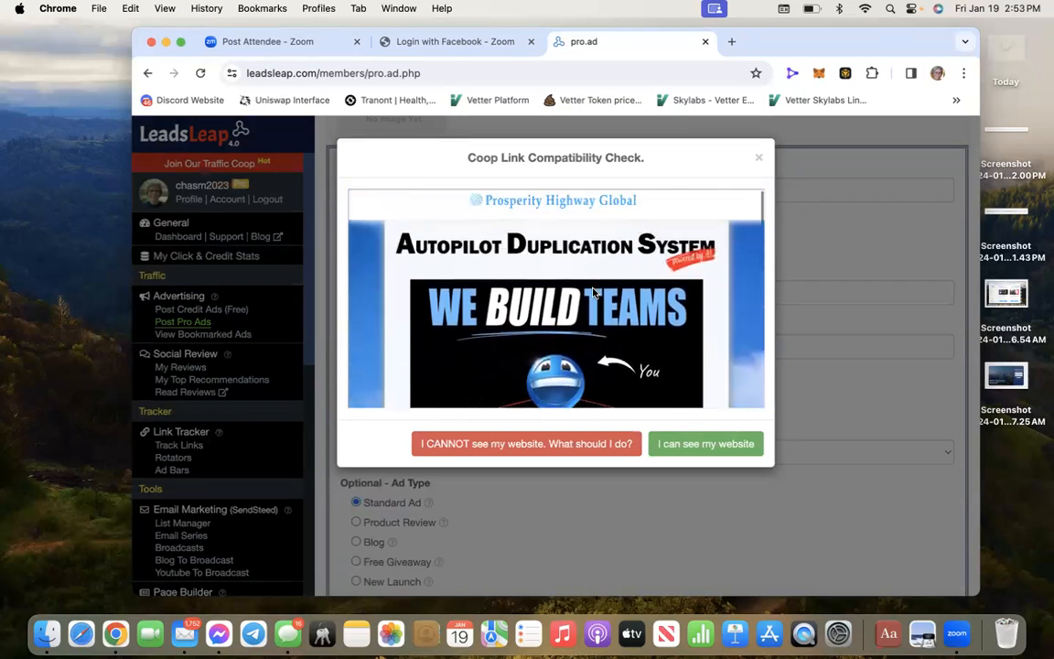
pyautogui.scroll(-5, 592, 293)
pyautogui.scroll(-4, 593, 293)
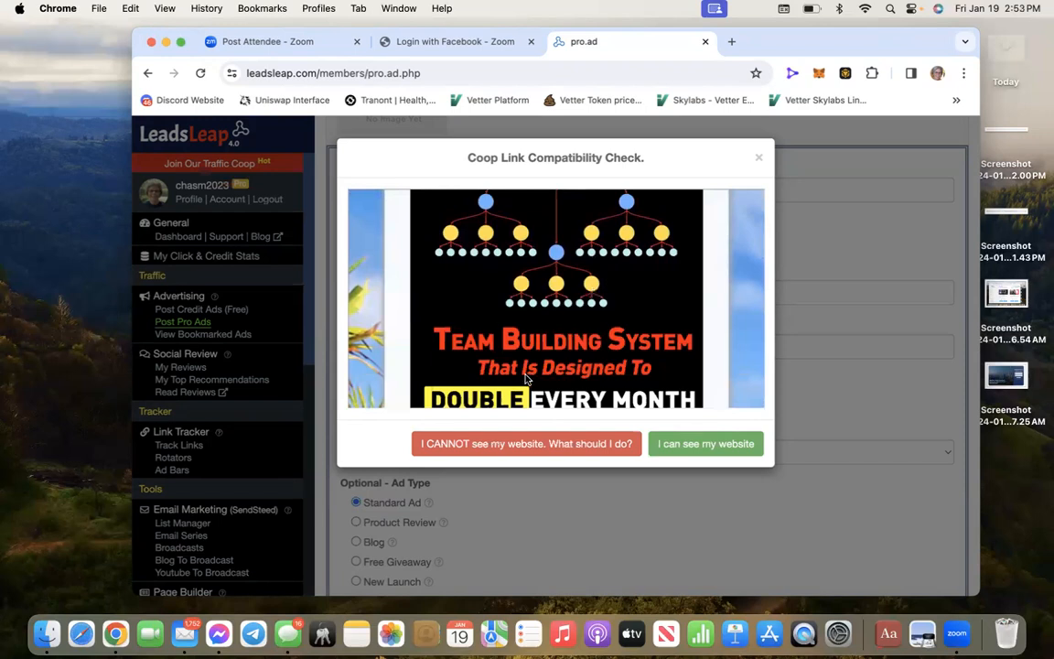
pyautogui.scroll(-4, 542, 371)
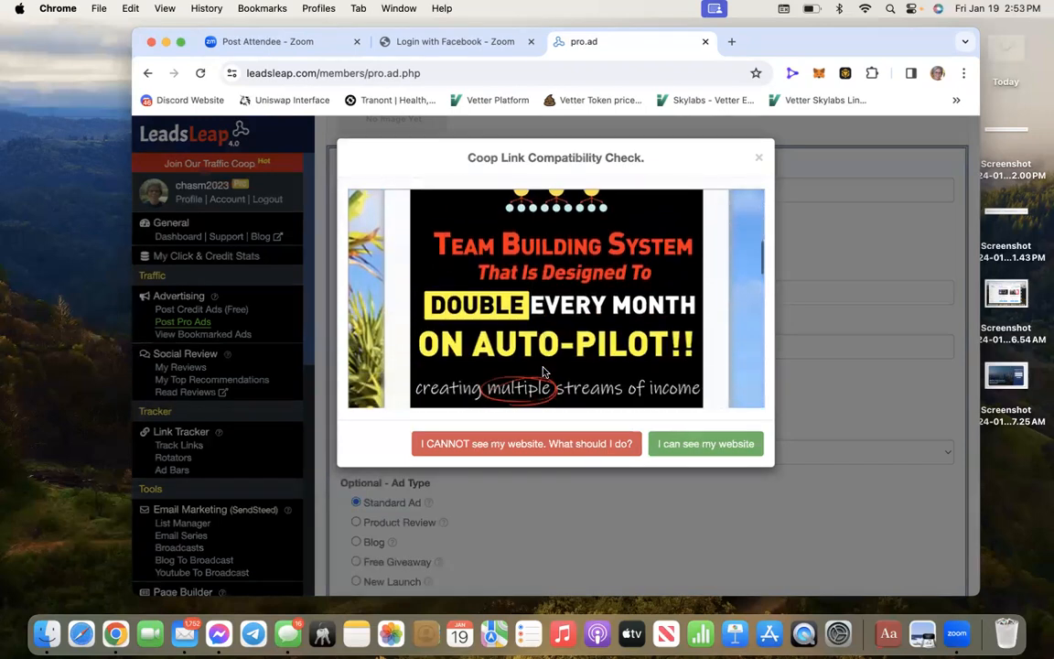
pyautogui.scroll(-2, 542, 371)
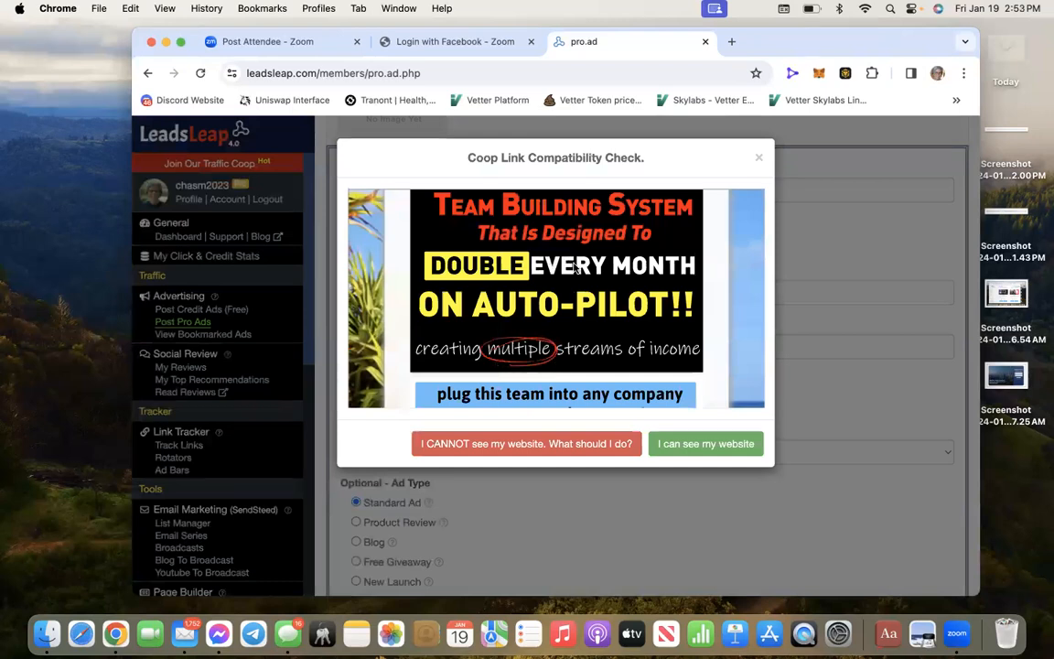
pyautogui.scroll(3, 525, 321)
pyautogui.click(715, 447)
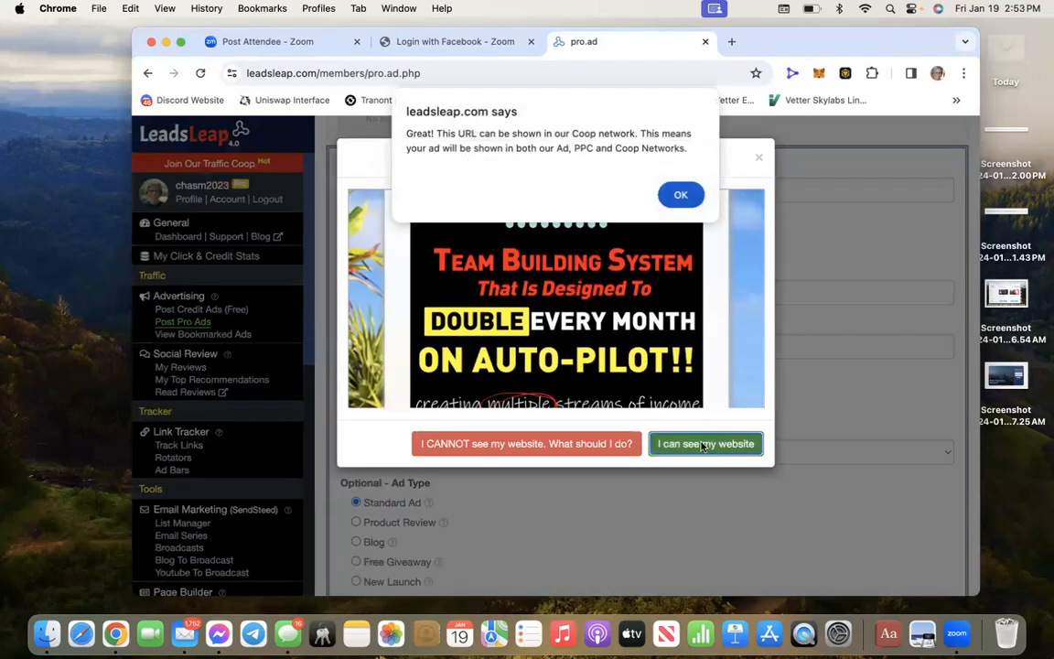
pyautogui.click(680, 195)
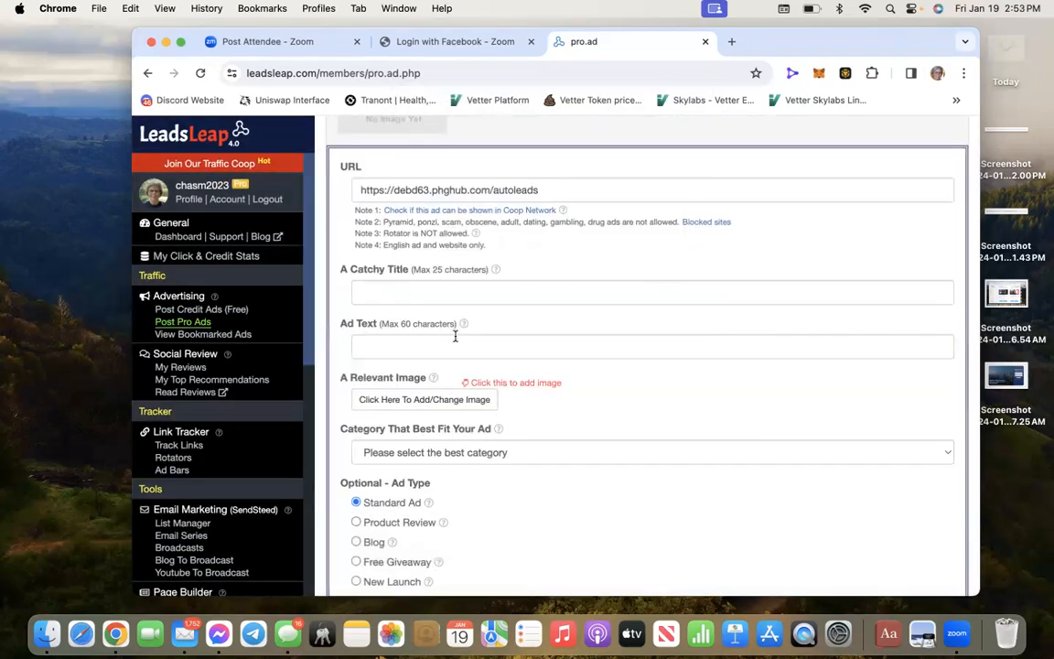
# Enter the draft title 'We Build Teams On Auto-Pilot' and trim its over-long ending
pyautogui.click(370, 289)
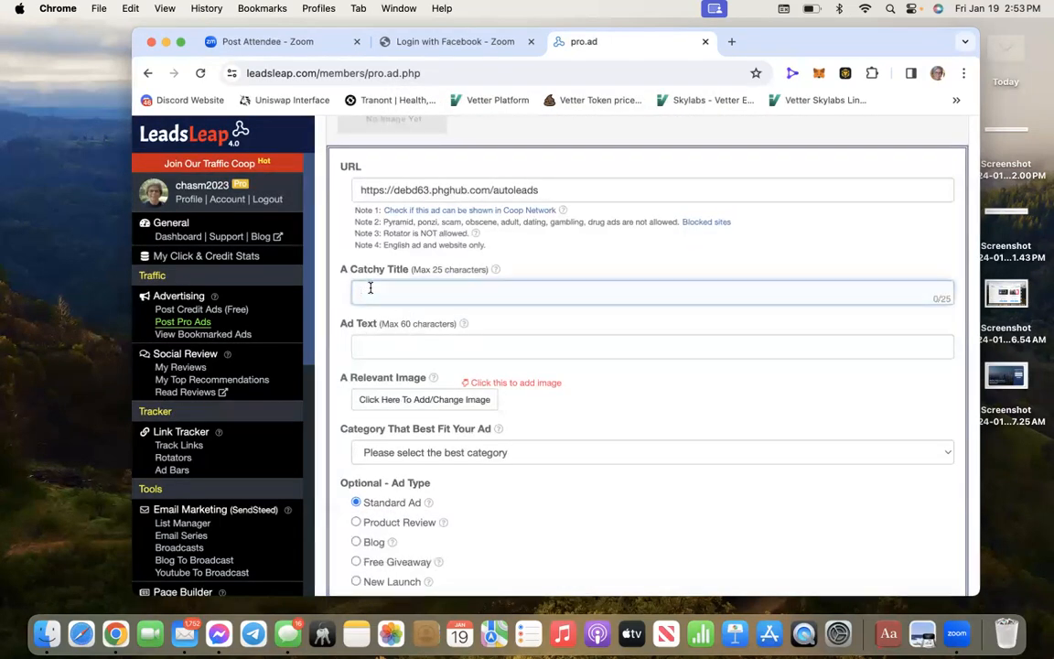
pyautogui.write('We Build Teams On Auto-Pilot')
pyautogui.press('BackSpace')
pyautogui.press('BackSpace')
pyautogui.press('BackSpace')
pyautogui.press('BackSpace')
pyautogui.press('BackSpace')
pyautogui.press('BackSpace')
pyautogui.press('BackSpace')
pyautogui.press('BackSpace')
pyautogui.press('BackSpace')
pyautogui.press('BackSpace')
pyautogui.press('BackSpace')
pyautogui.press('BackSpace')
pyautogui.press('BackSpace')
# Reword the title to 'We Build Great Teams!' (21 of 25 characters)
pyautogui.click(403, 291)
pyautogui.write('The Best')
pyautogui.moveTo(447, 292); pyautogui.dragTo(404, 287)
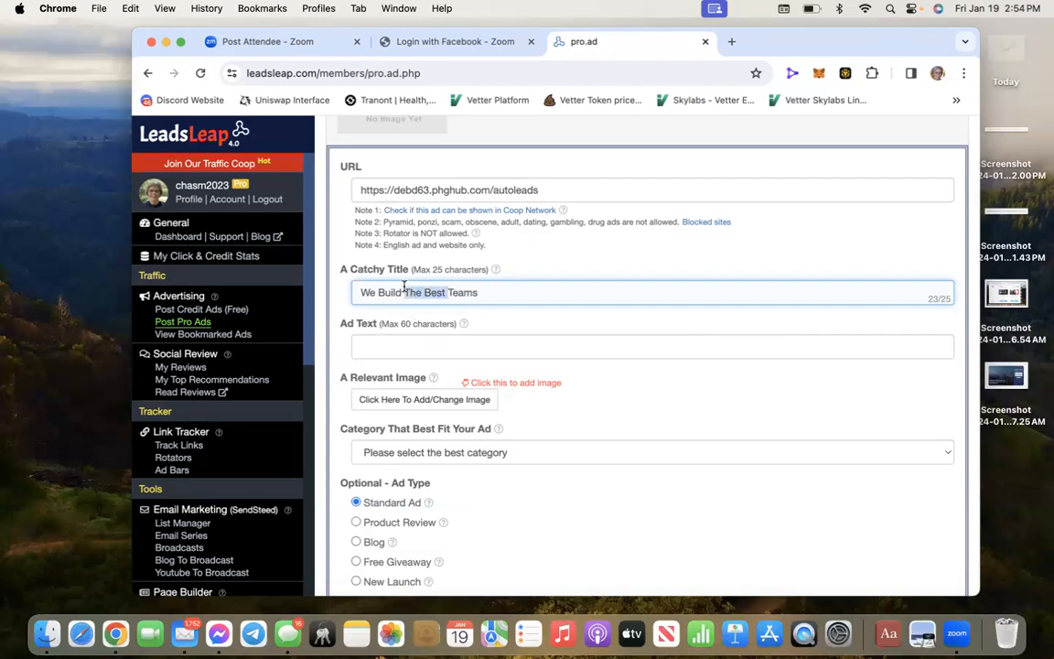
pyautogui.write('Great')
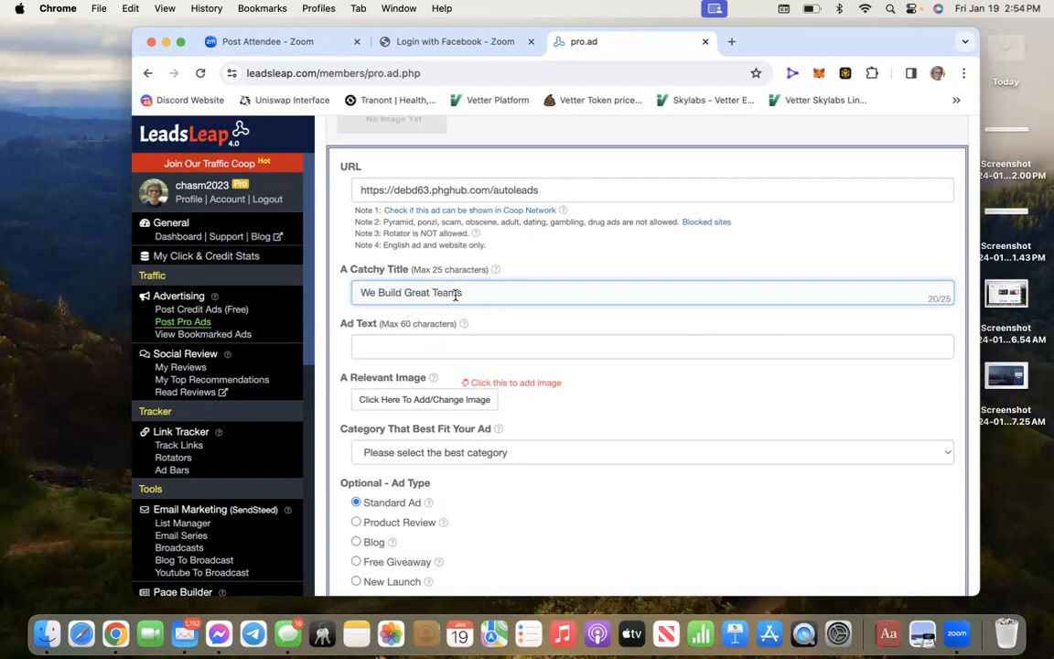
pyautogui.click(469, 293)
pyautogui.write('!')
pyautogui.scroll(3, 646, 355)
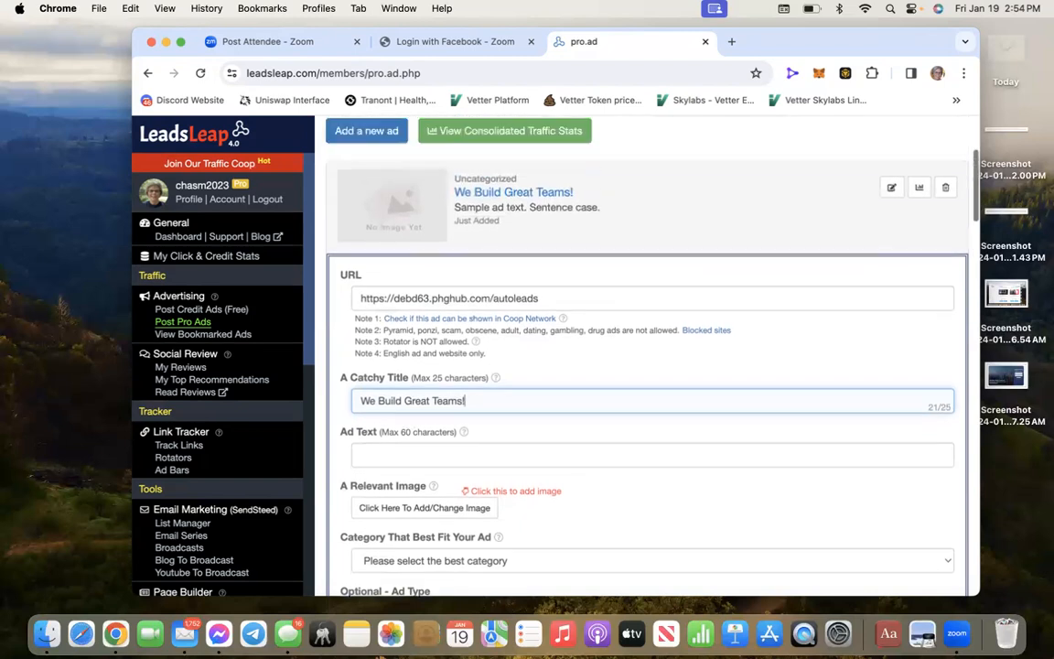
pyautogui.scroll(-3, 646, 355)
pyautogui.scroll(-1, 646, 355)
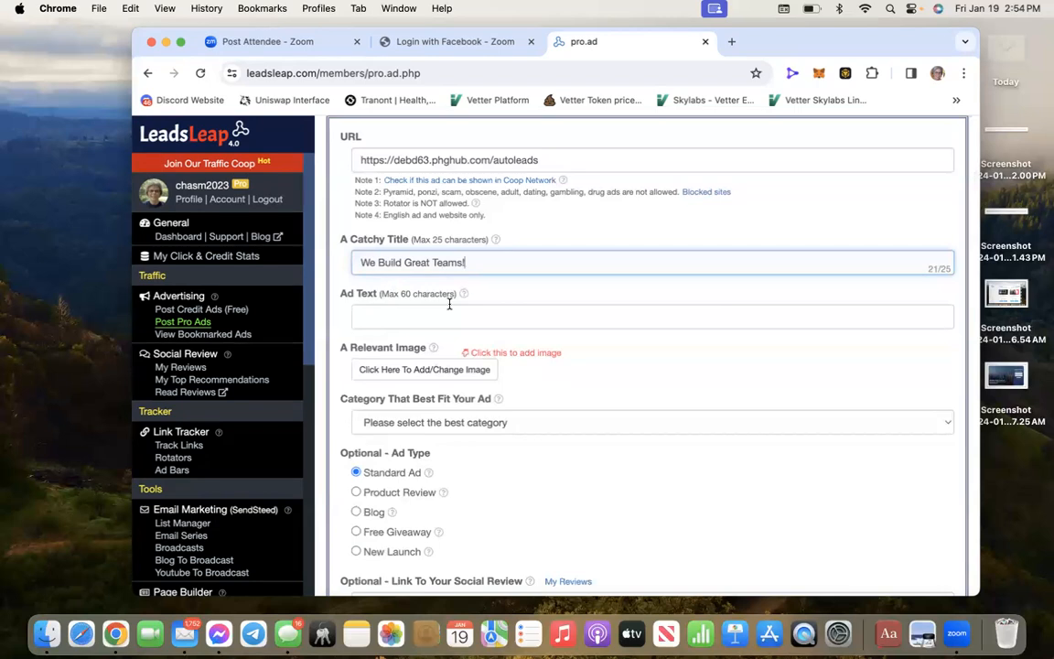
pyautogui.scroll(-1, 536, 247)
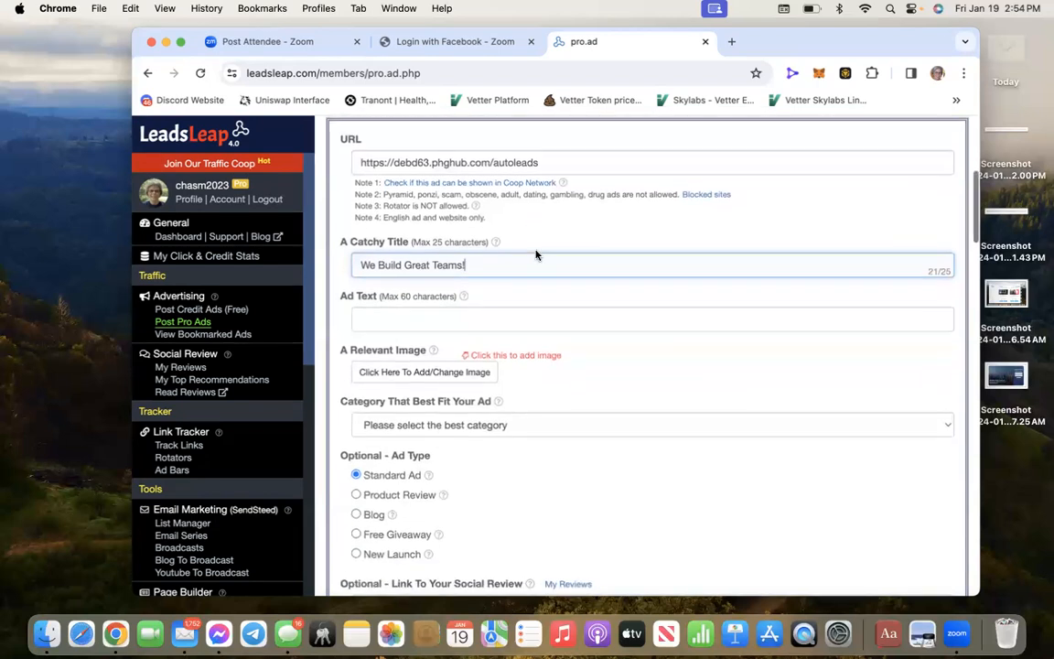
# Enter the ad text 'Work with the best mentors helping you build great teams.', correcting typos
pyautogui.click(364, 310)
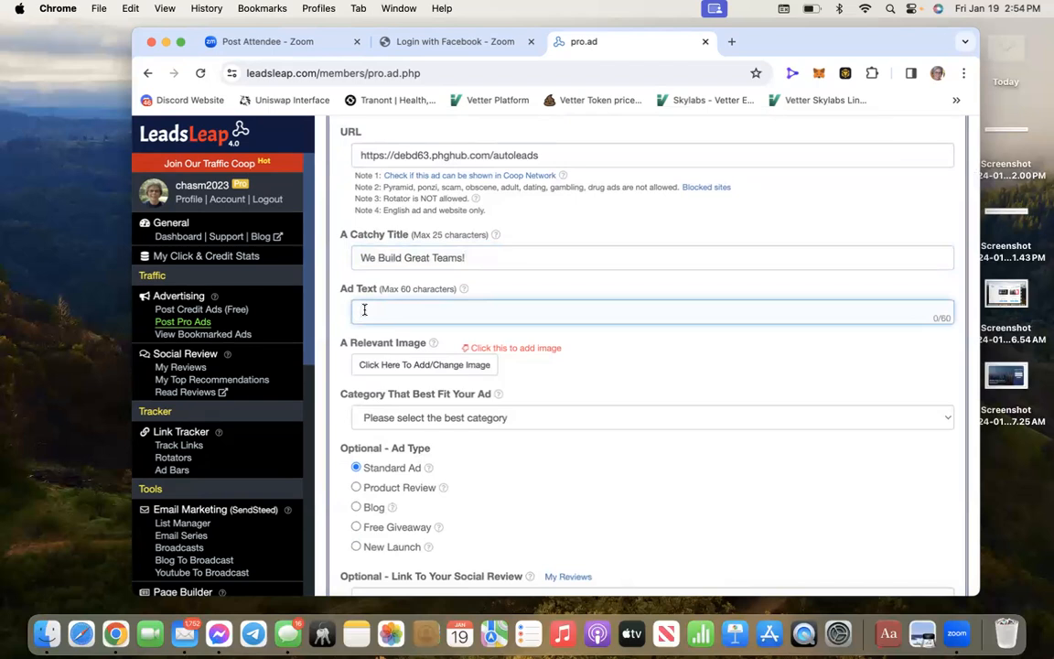
pyautogui.write('Work with the best mentors helping you build ger')
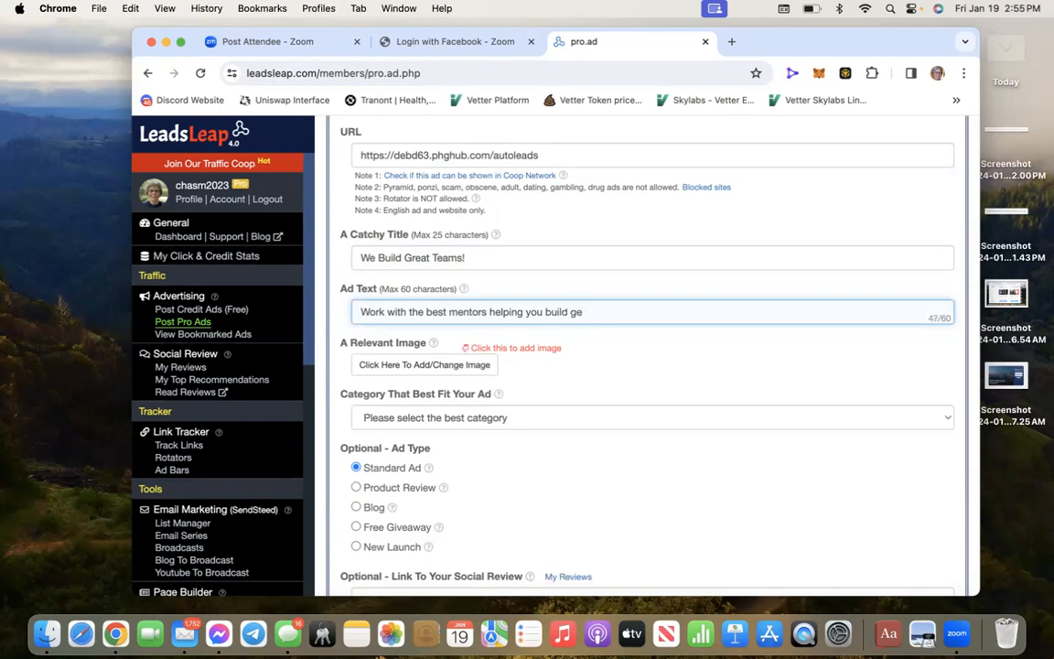
pyautogui.press('BackSpace')
pyautogui.write('great teams..')
pyautogui.press('BackSpace')
pyautogui.scroll(-1, 924, 327)
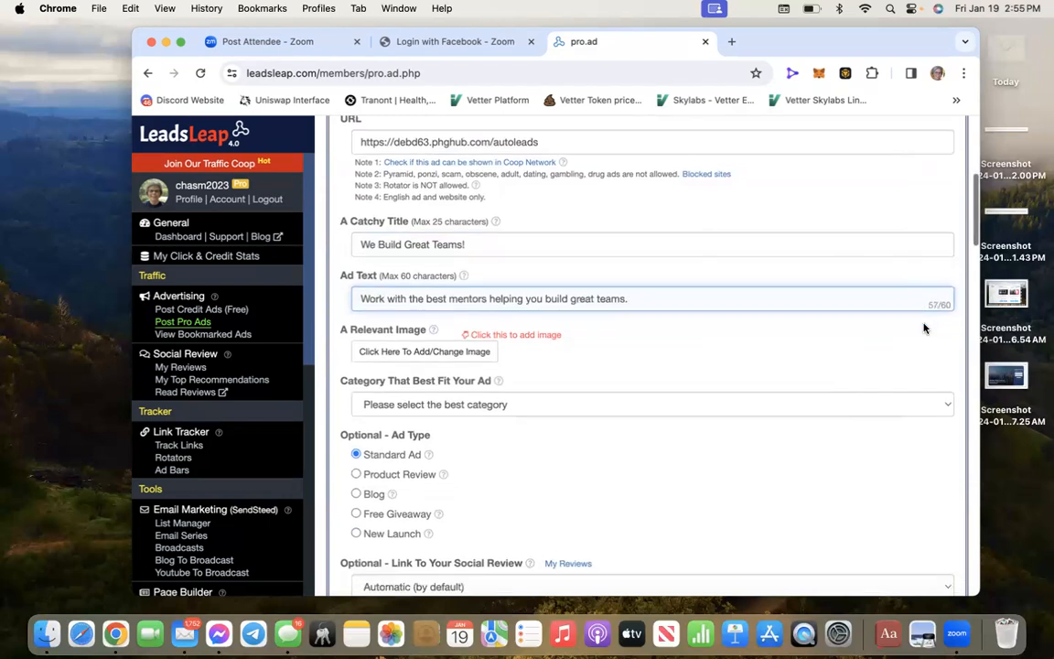
pyautogui.scroll(-5, 827, 301)
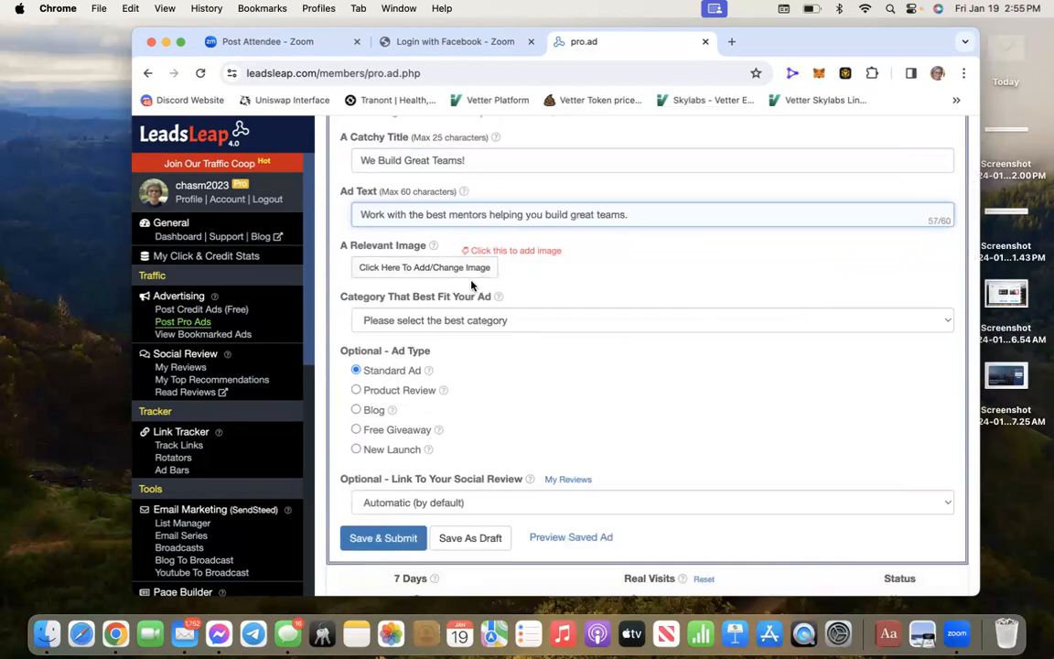
# Open 'Click Here To Add/Change Image' and bring up the Upload Image file picker
pyautogui.click(445, 266)
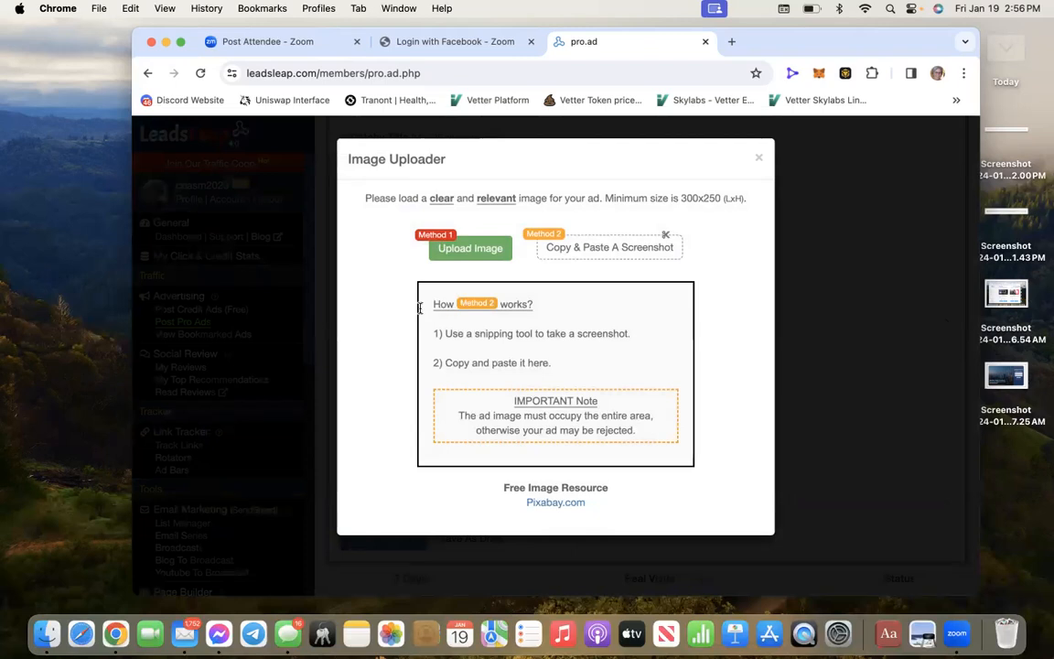
pyautogui.click(482, 251)
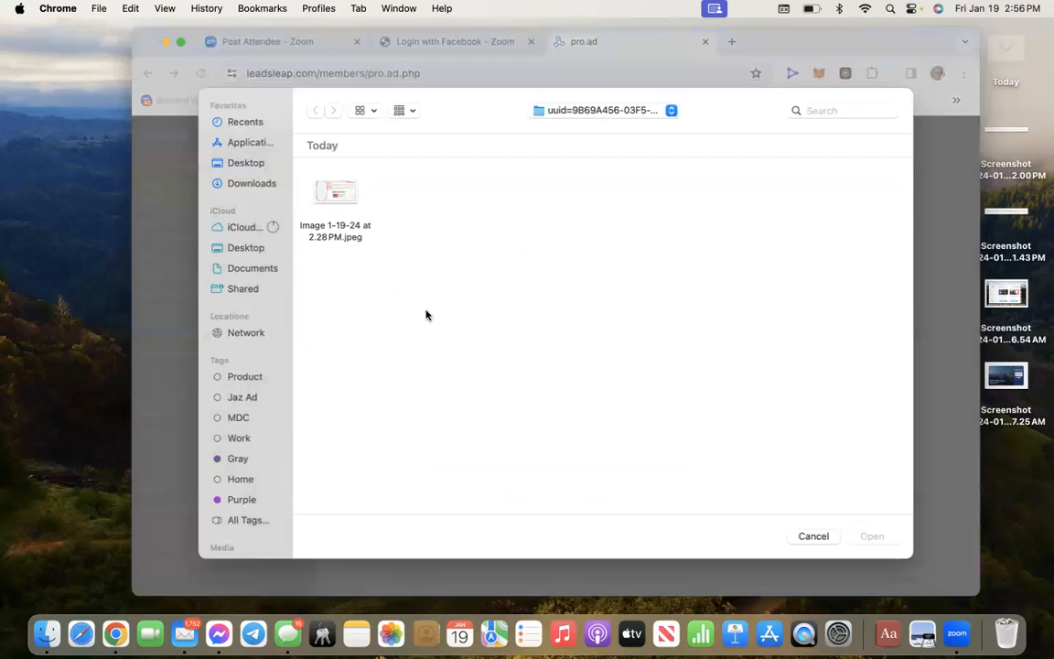
# Select the mother-and-baby photo from the Photos library and load it into the uploader
pyautogui.scroll(-3, 237, 524)
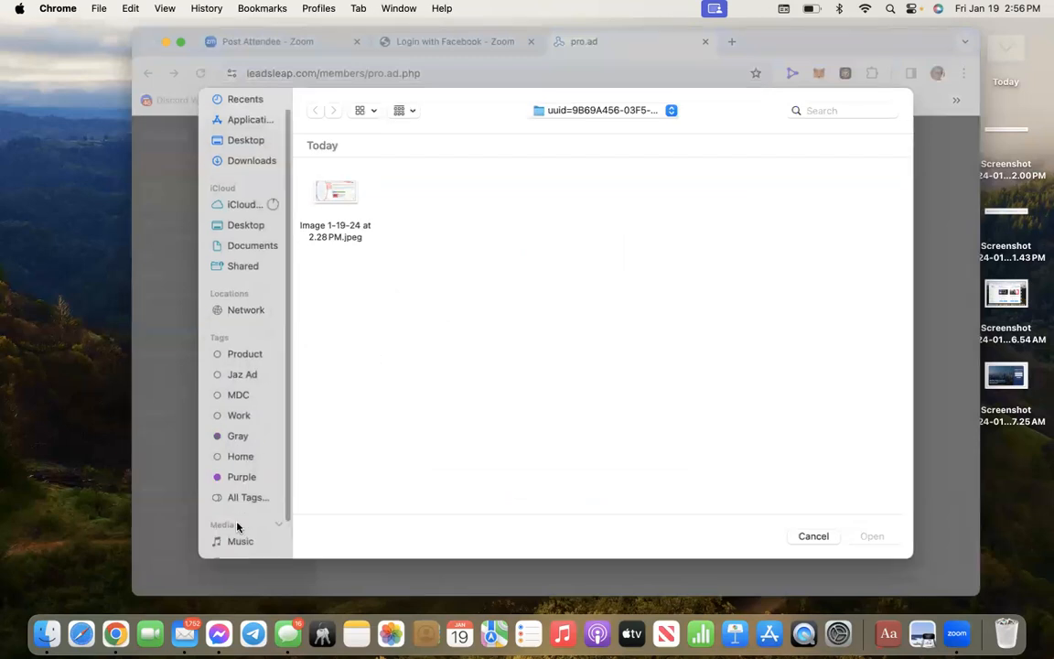
pyautogui.click(242, 520)
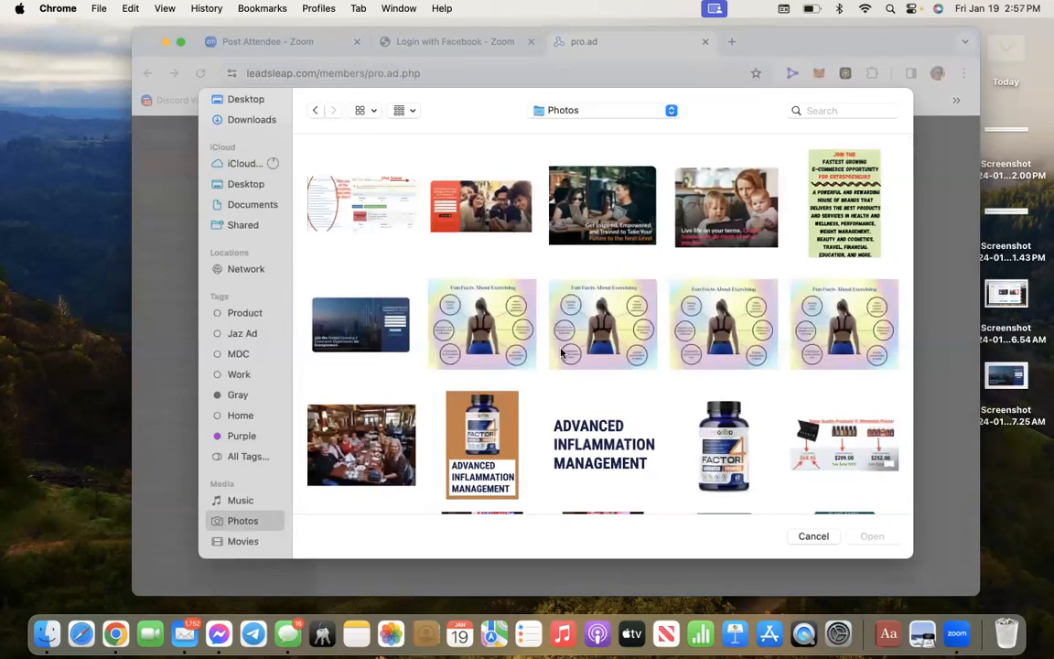
pyautogui.scroll(-3, 562, 352)
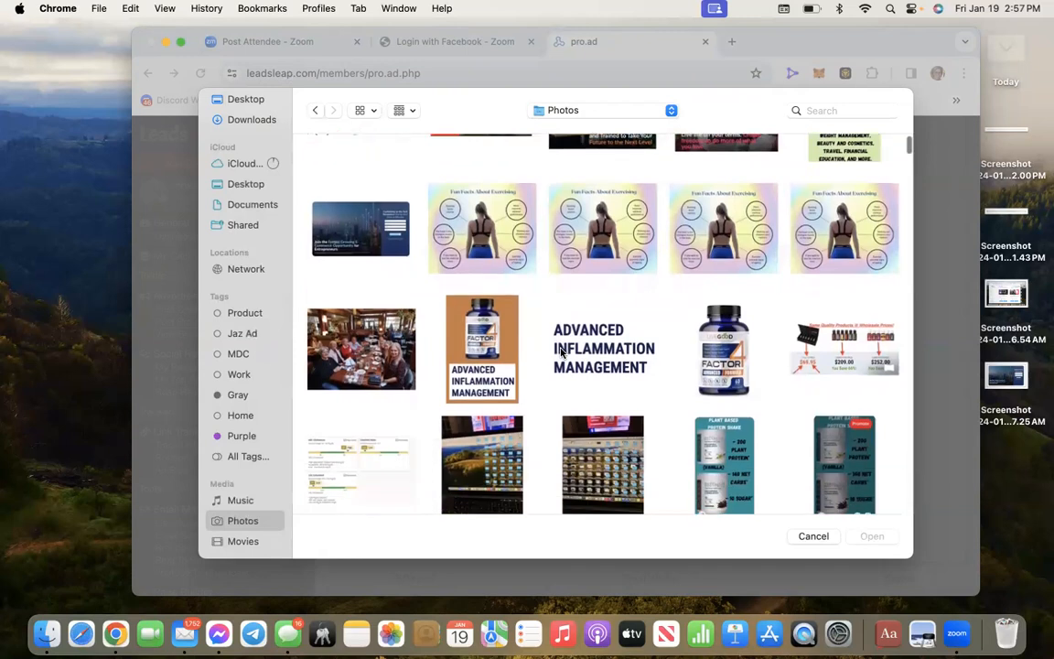
pyautogui.scroll(-3, 562, 354)
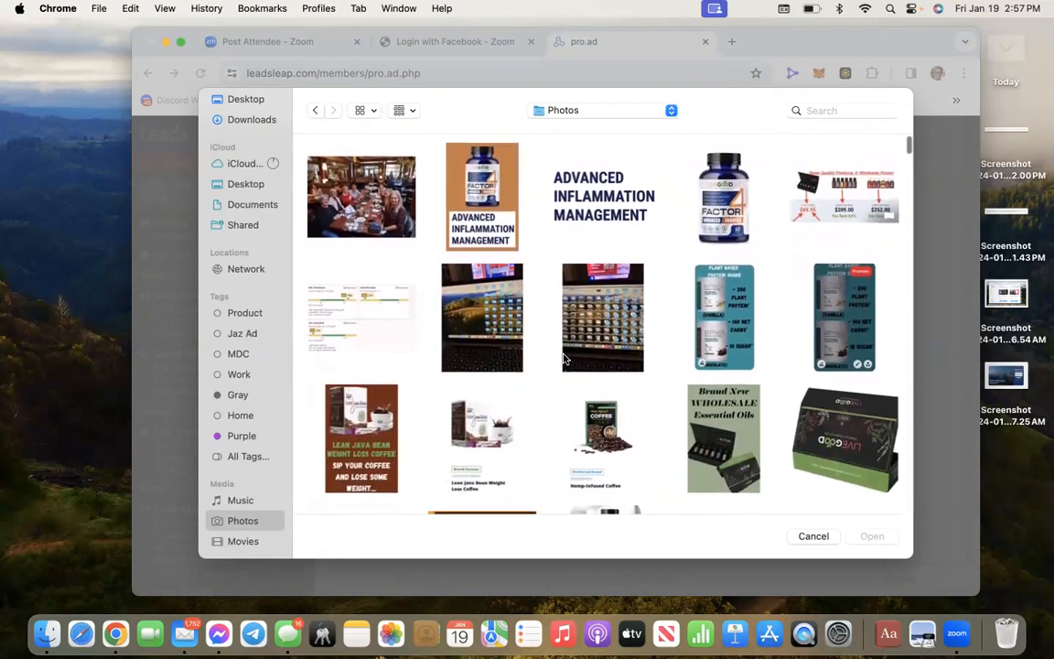
pyautogui.scroll(8, 670, 235)
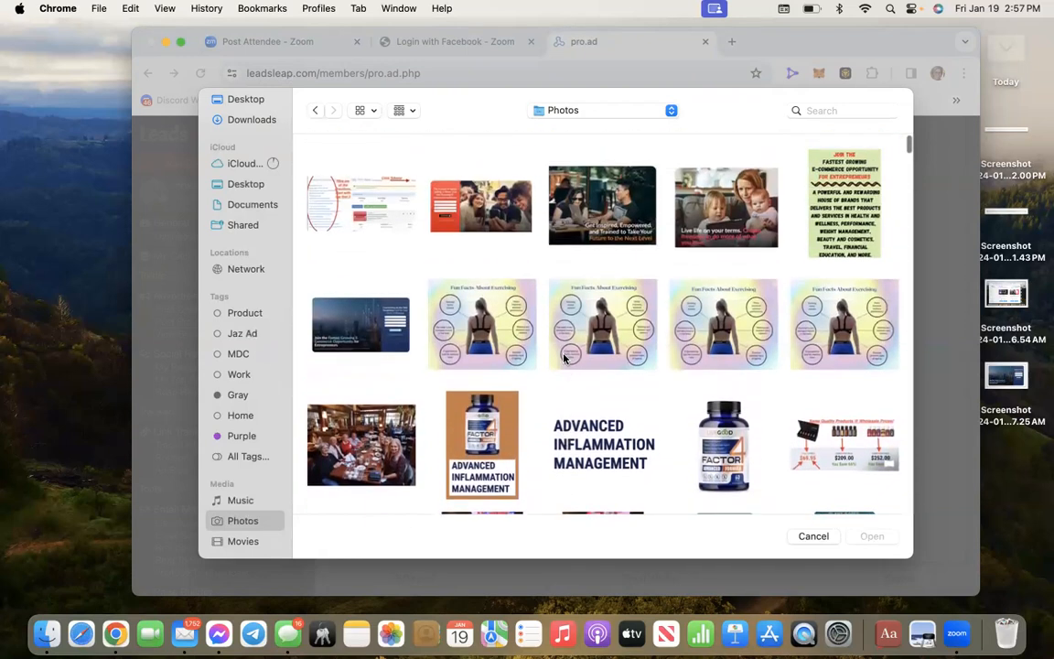
pyautogui.click(695, 208)
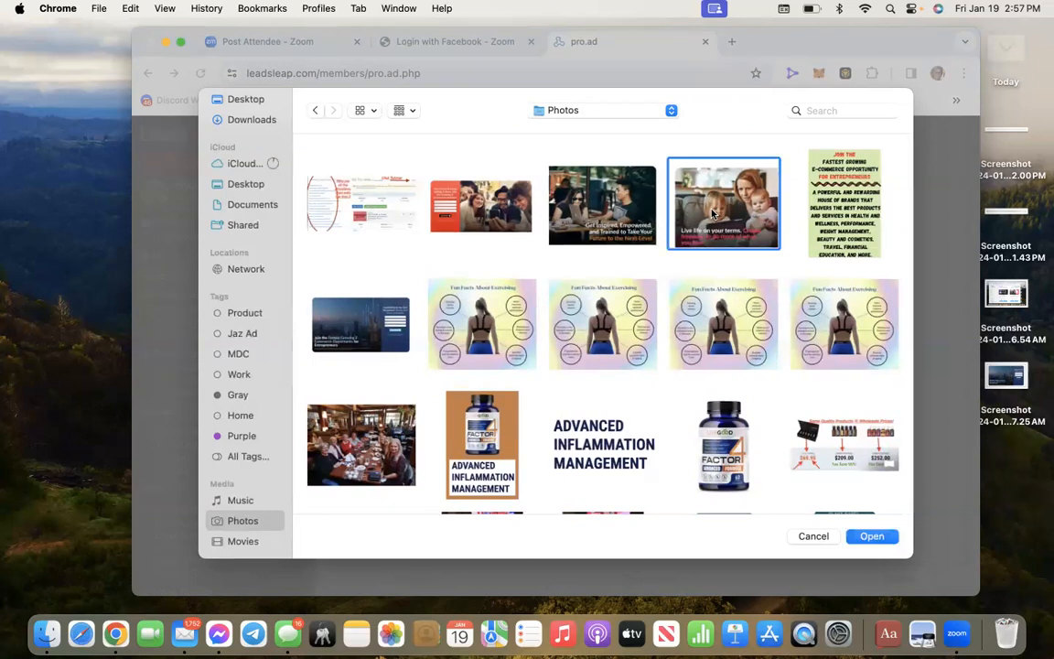
pyautogui.click(872, 536)
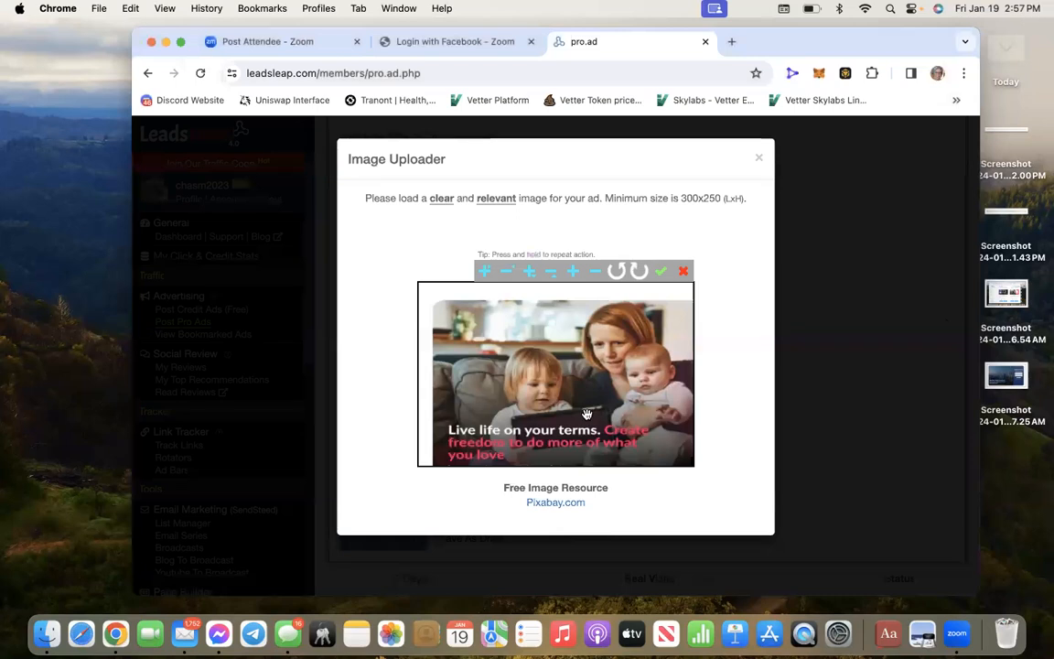
# Zoom the photo in several steps and nudge it sideways to fill the crop frame
pyautogui.moveTo(586, 412); pyautogui.dragTo(580, 405)
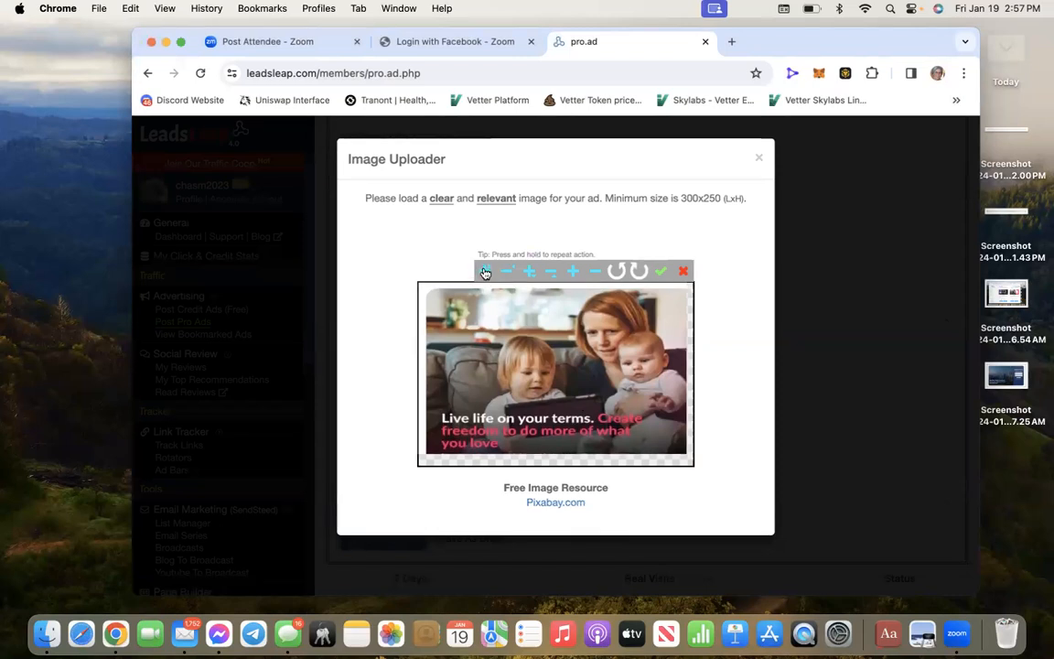
pyautogui.click(486, 273)
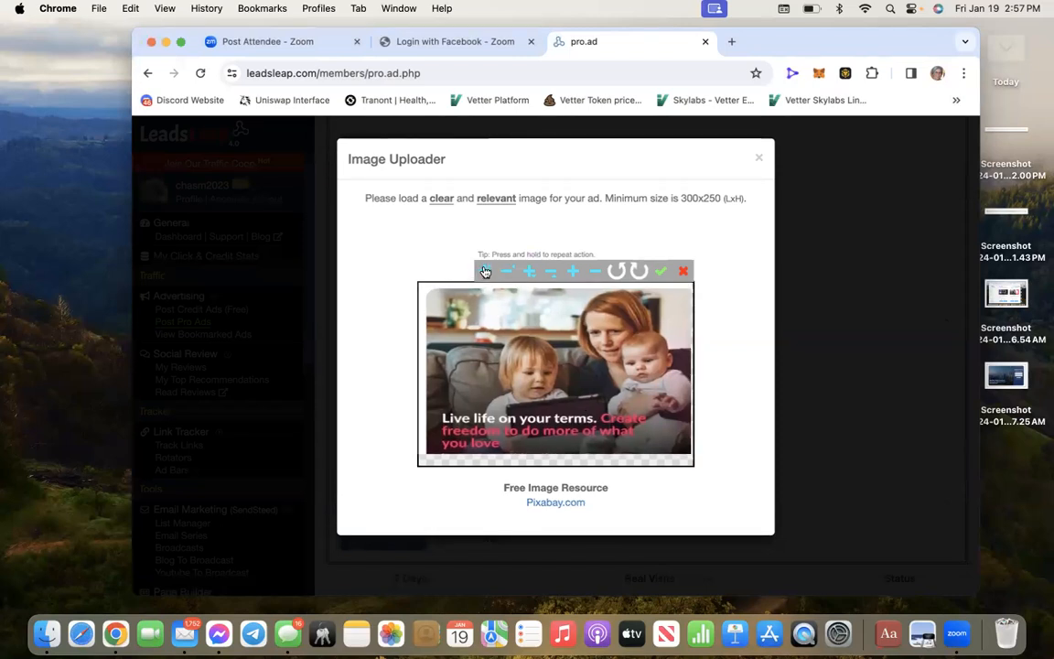
pyautogui.click(486, 273)
pyautogui.click(486, 272)
pyautogui.click(486, 272)
pyautogui.moveTo(622, 332); pyautogui.dragTo(619, 331)
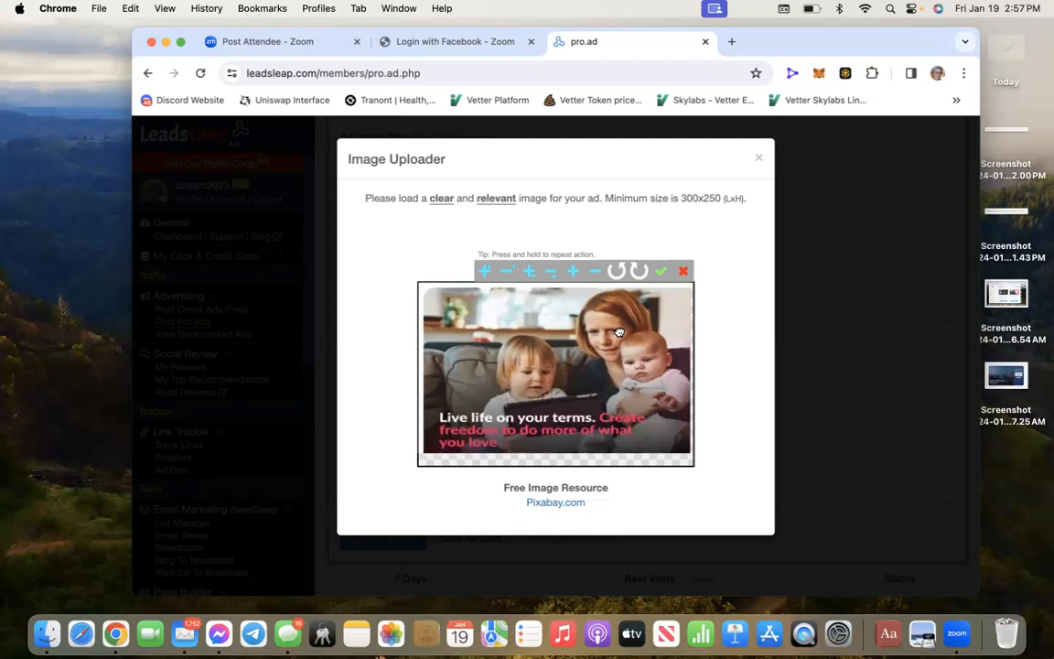
pyautogui.click(485, 272)
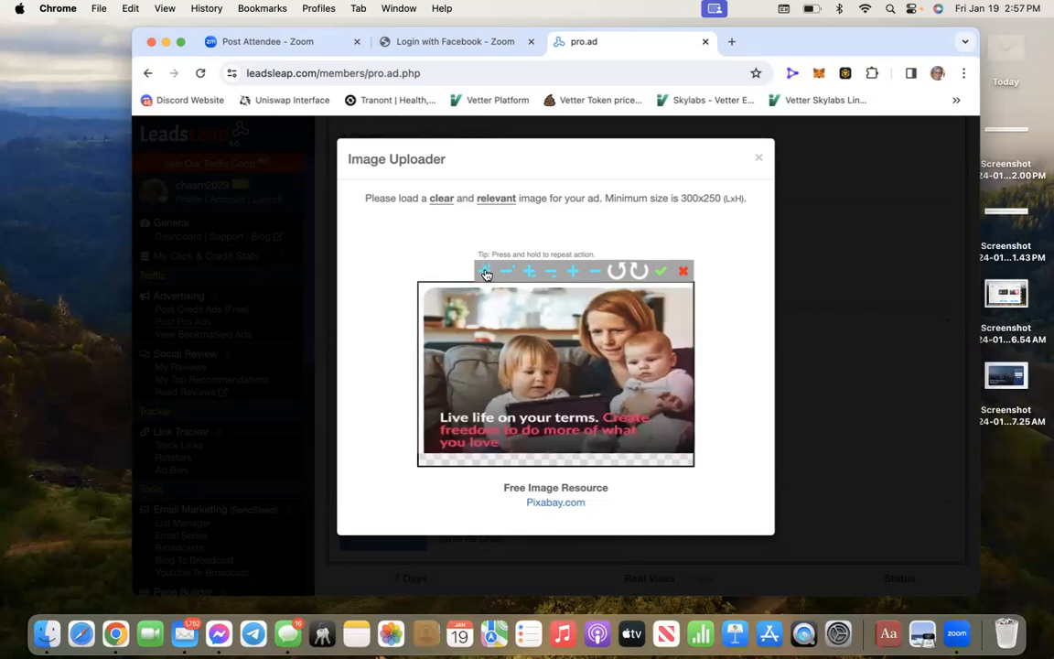
pyautogui.click(485, 272)
pyautogui.scroll(1, 590, 328)
pyautogui.moveTo(590, 327); pyautogui.dragTo(592, 328)
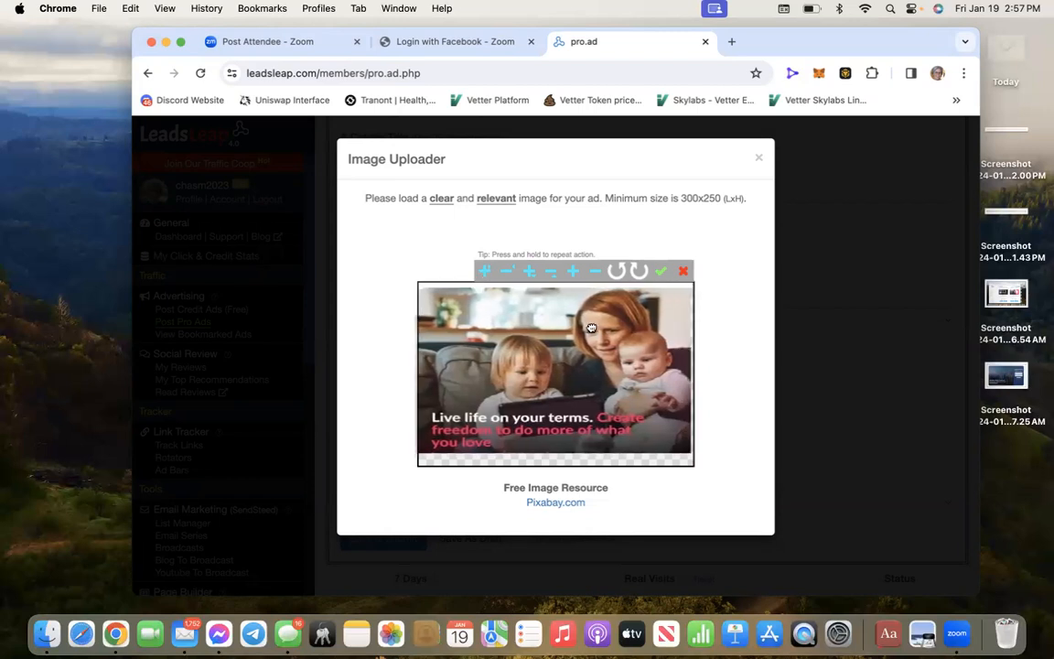
# Shift the photo vertically into place and confirm the crop to upload it
pyautogui.click(529, 273)
pyautogui.click(529, 273)
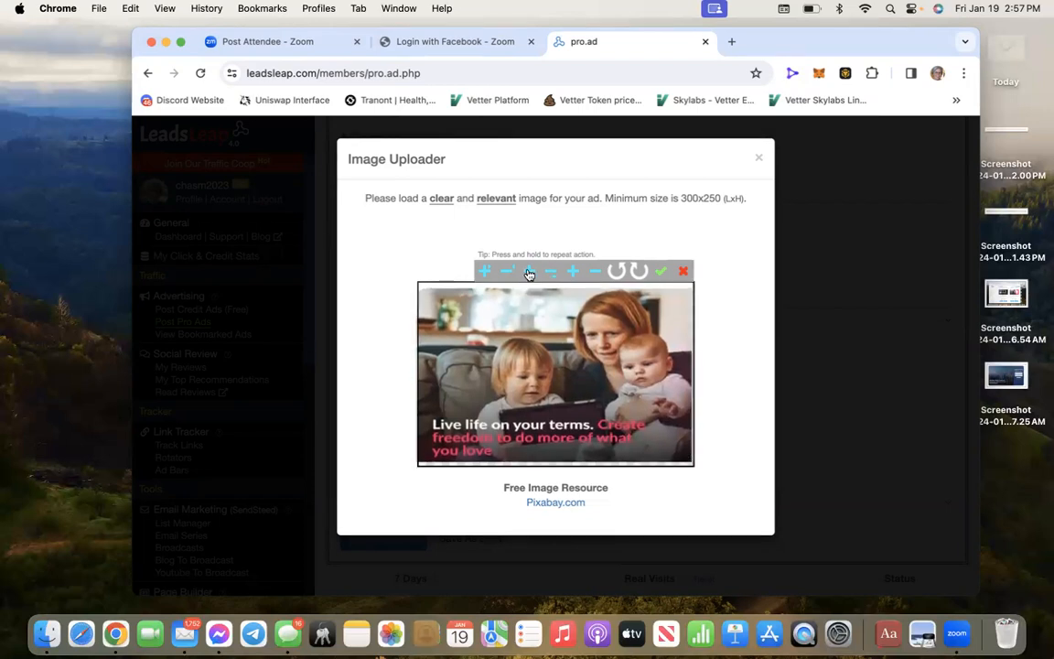
pyautogui.click(529, 274)
pyautogui.moveTo(552, 353); pyautogui.dragTo(553, 348)
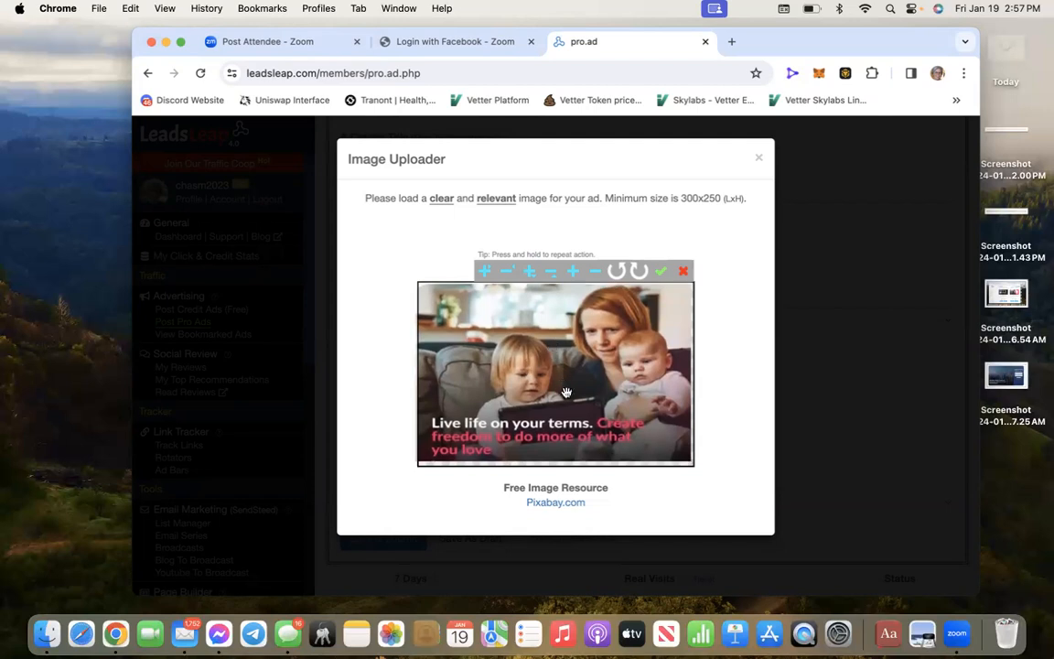
pyautogui.click(533, 272)
pyautogui.click(533, 273)
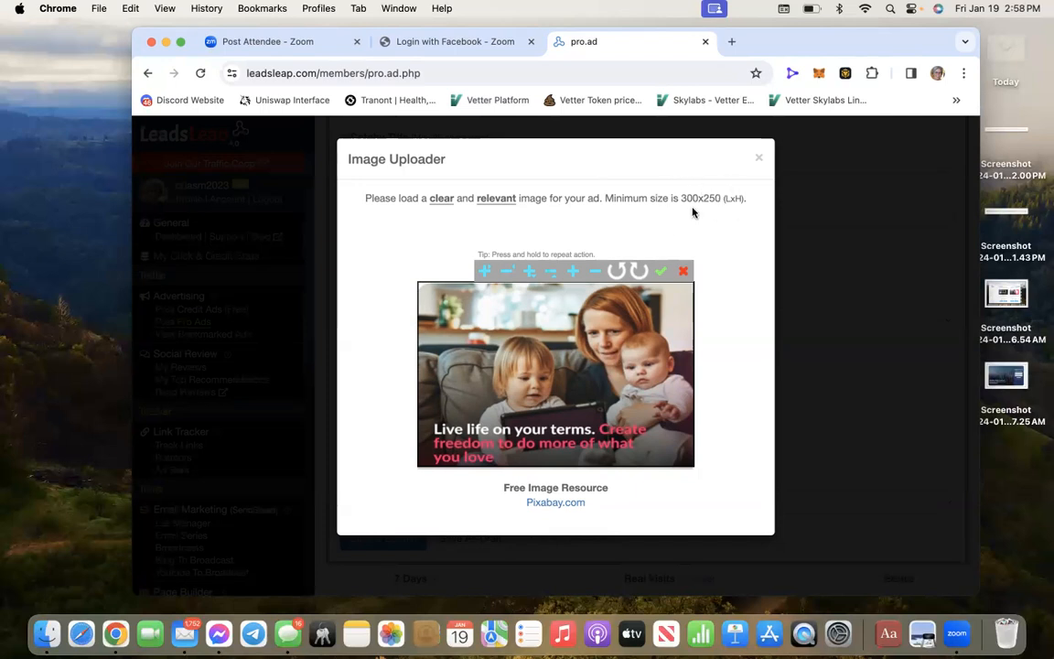
pyautogui.click(660, 274)
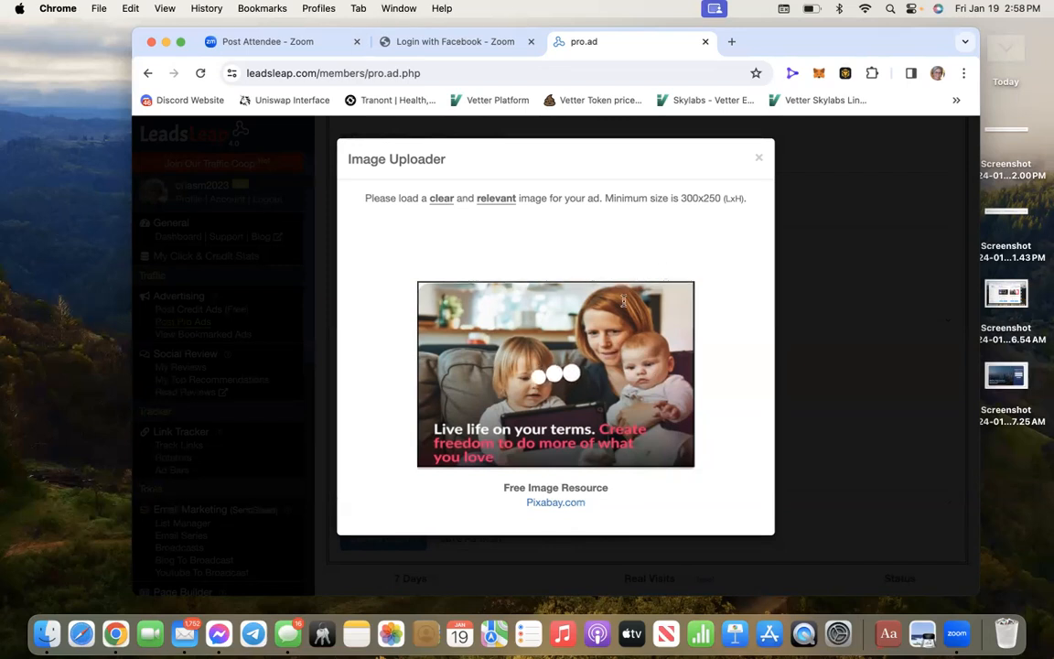
# Scroll the ad page to confirm the 'Live life on your terms' photo appears as the Pro Ad thumbnail
pyautogui.scroll(1, 568, 339)
pyautogui.scroll(10, 569, 339)
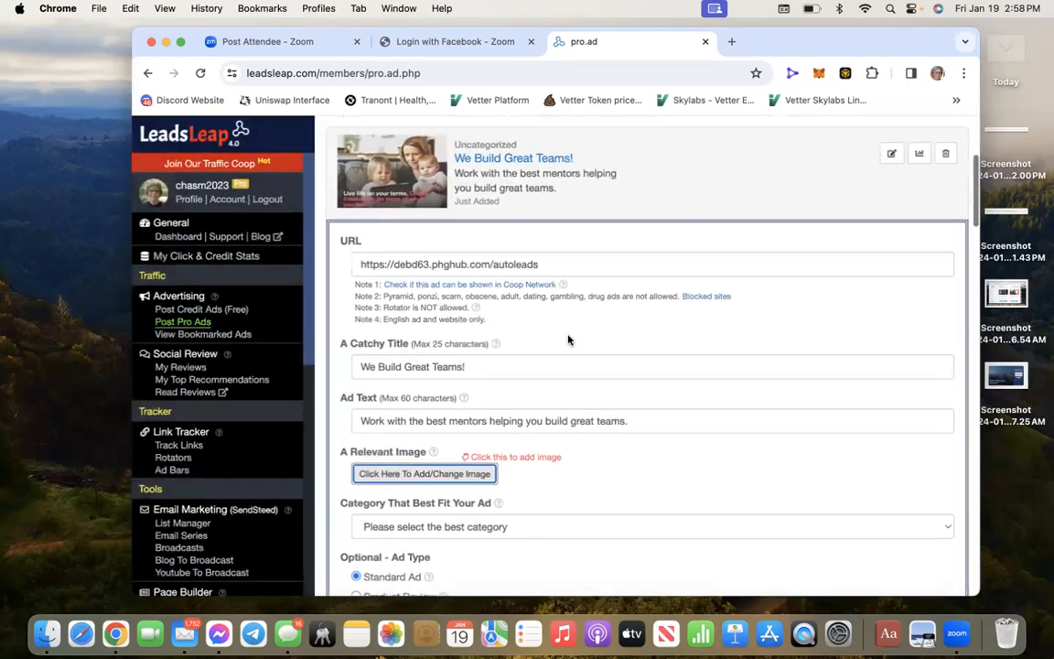
pyautogui.scroll(-1, 569, 320)
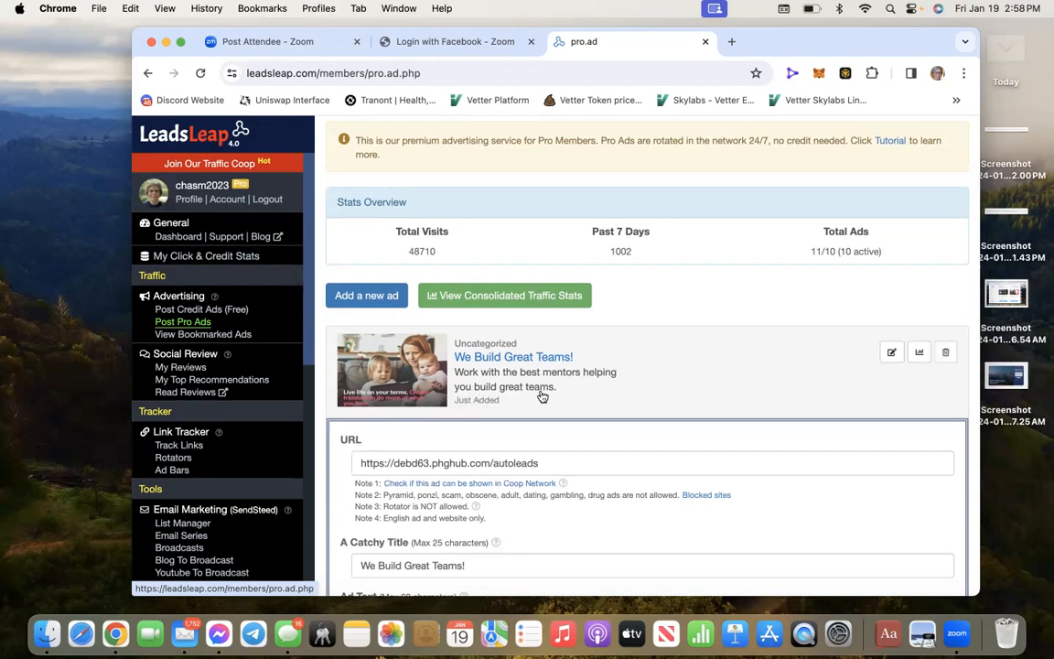
pyautogui.scroll(-2, 541, 395)
pyautogui.scroll(-2, 540, 395)
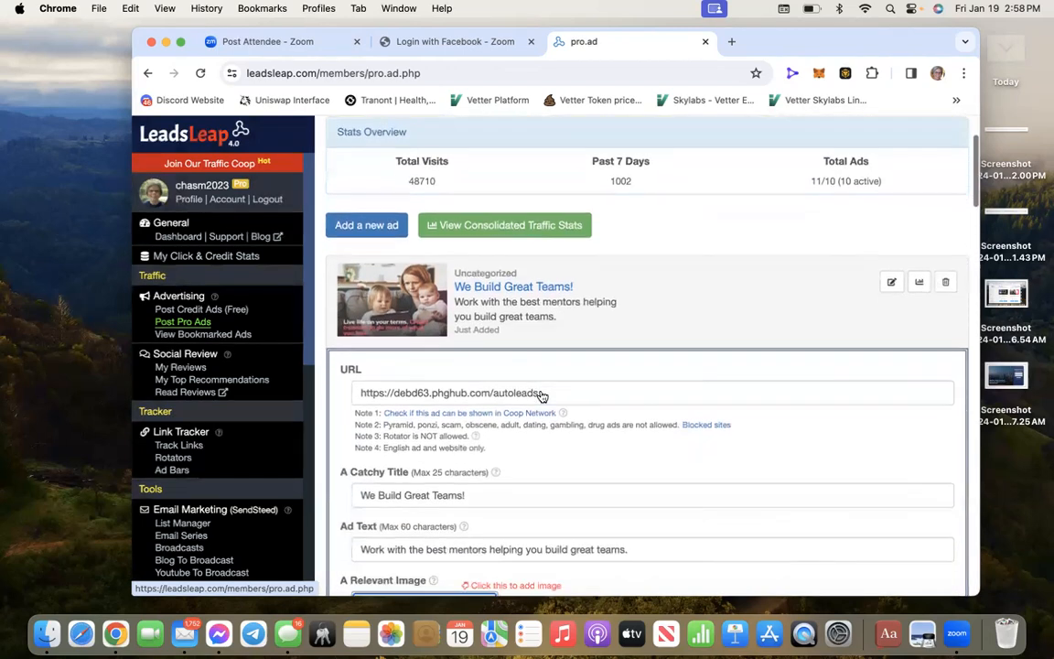
pyautogui.scroll(-1, 541, 394)
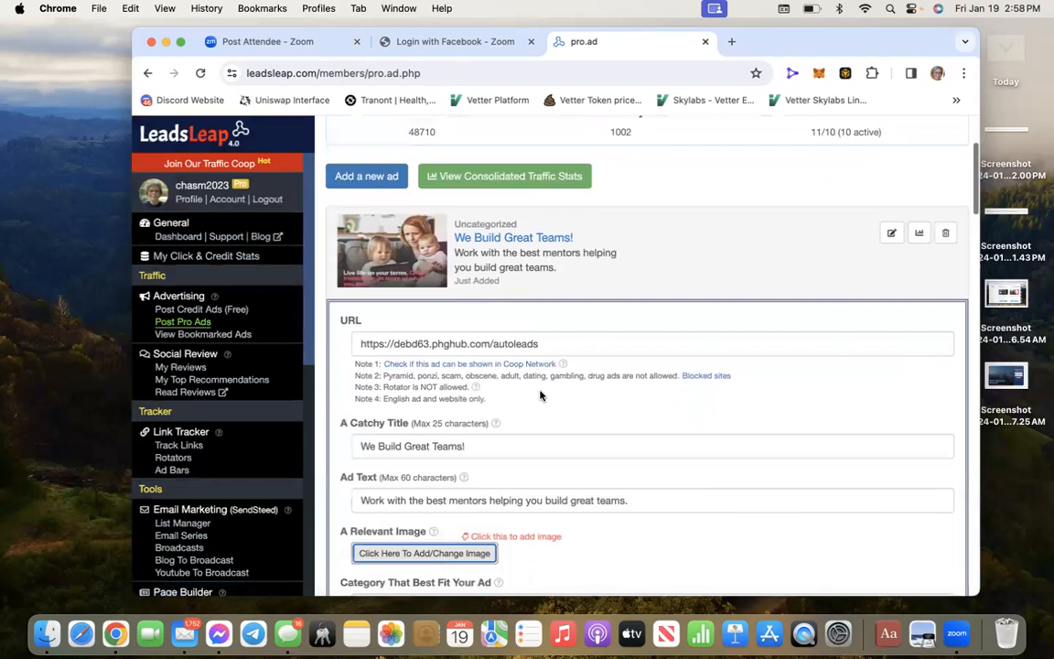
pyautogui.scroll(1, 540, 395)
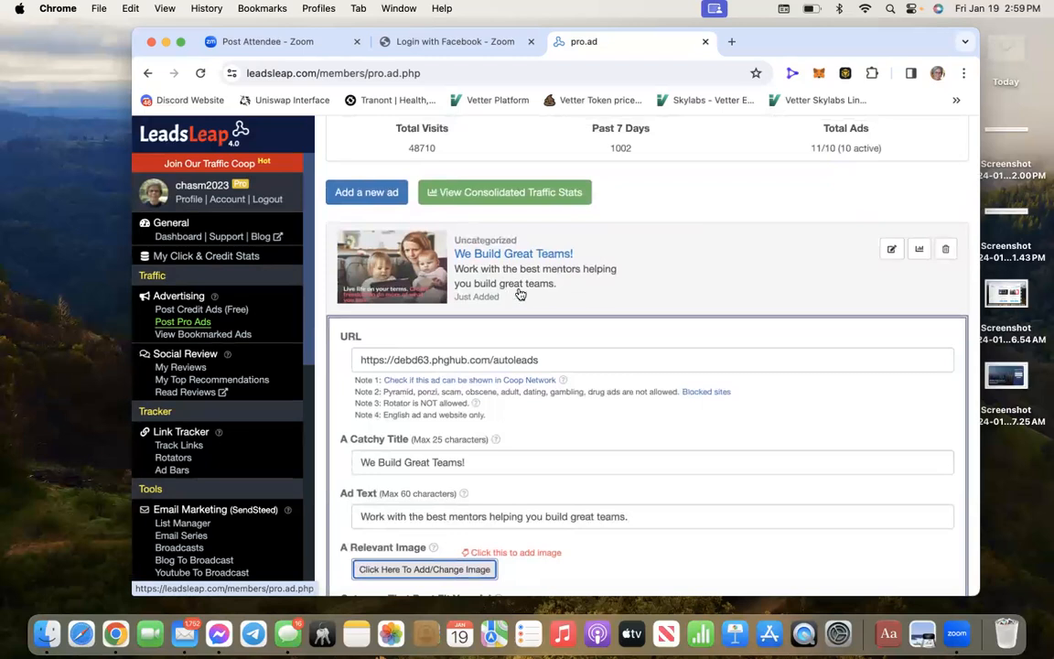
pyautogui.scroll(-5, 537, 291)
pyautogui.scroll(-1, 537, 291)
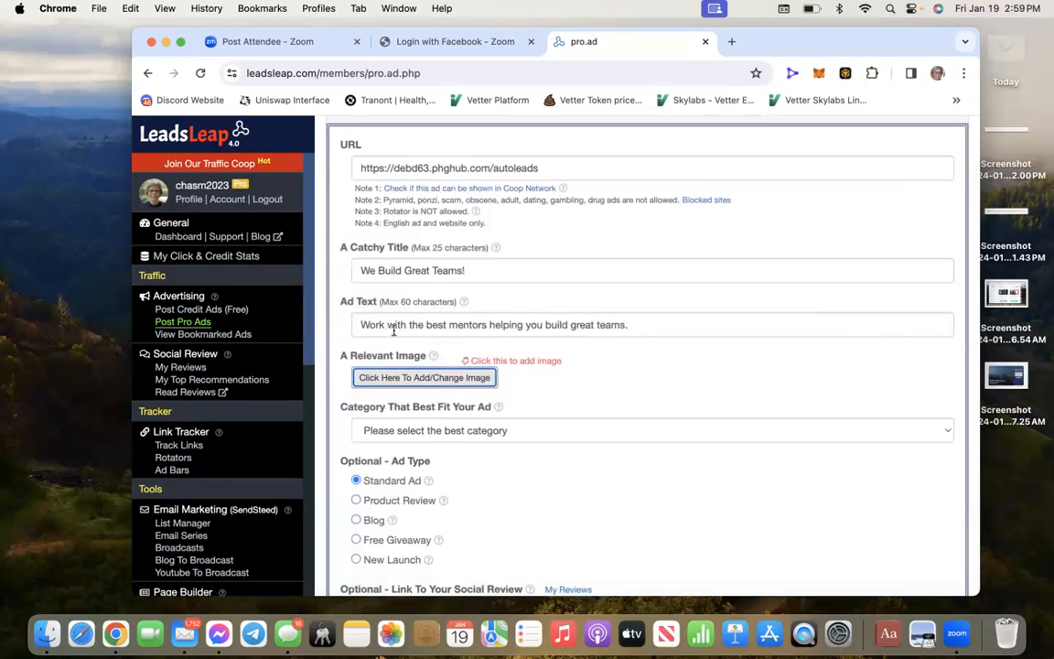
# Edit the ad text to read 'Work with the best mentors helping you build your team.' and review the preview
pyautogui.click(594, 324)
pyautogui.press('BackSpace')
pyautogui.press('BackSpace')
pyautogui.press('BackSpace')
pyautogui.press('BackSpace')
pyautogui.press('BackSpace')
pyautogui.write('your')
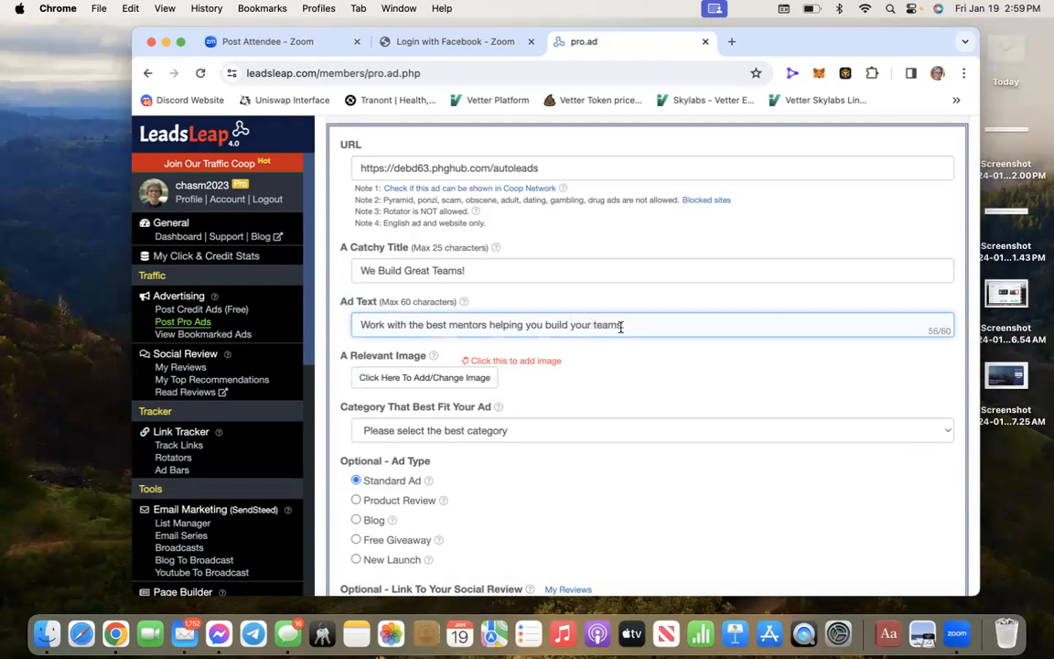
pyautogui.scroll(-3, 608, 320)
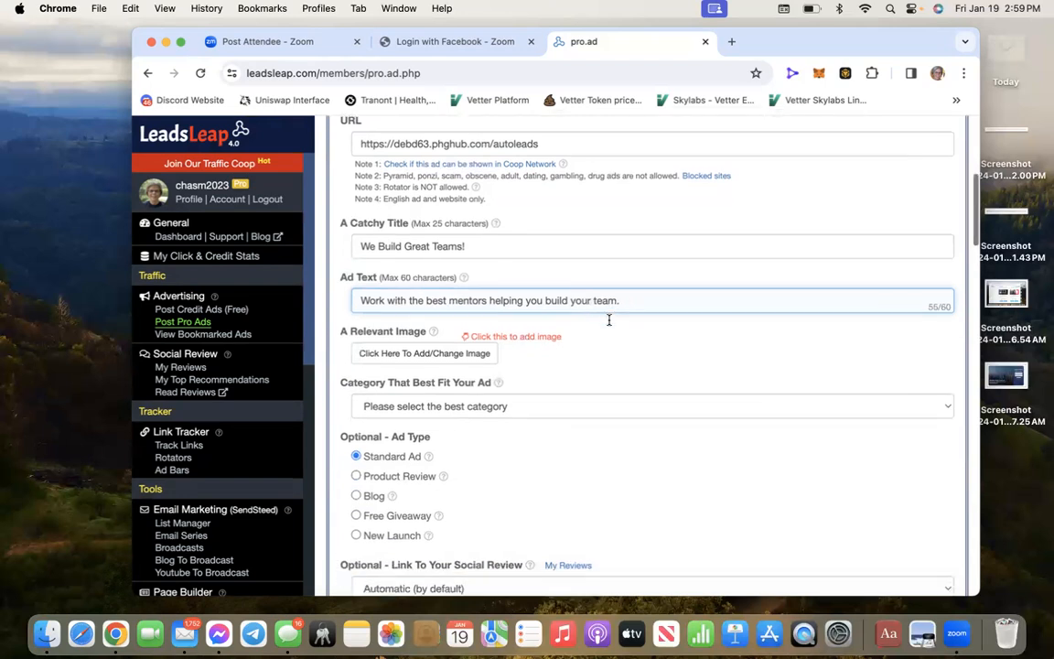
pyautogui.scroll(-2, 817, 376)
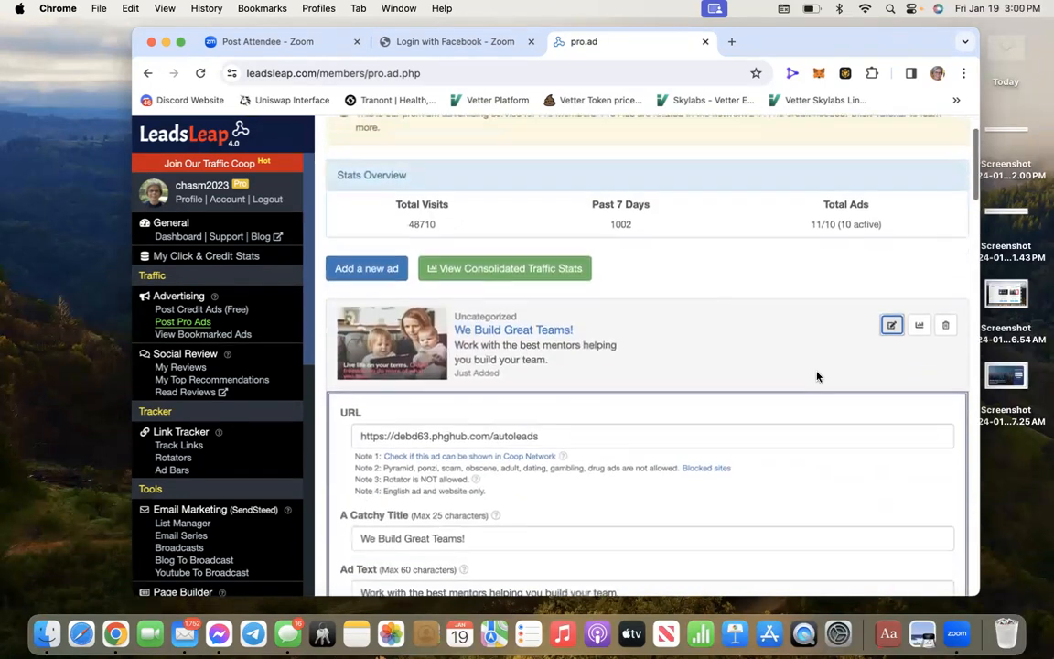
pyautogui.scroll(-5, 817, 376)
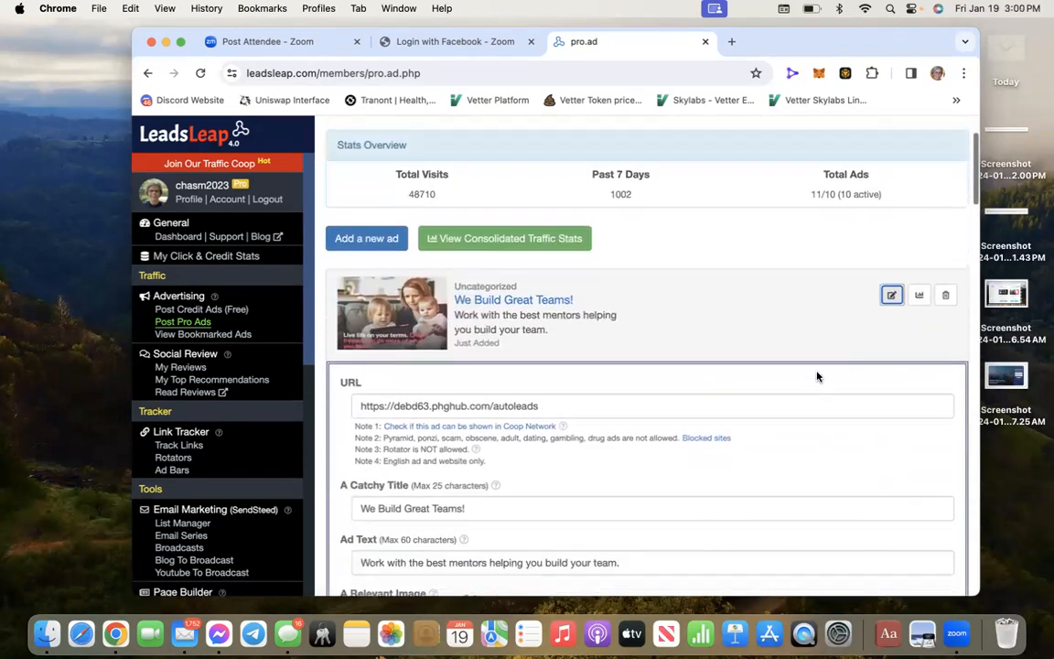
pyautogui.scroll(1, 817, 376)
pyautogui.scroll(-1, 817, 376)
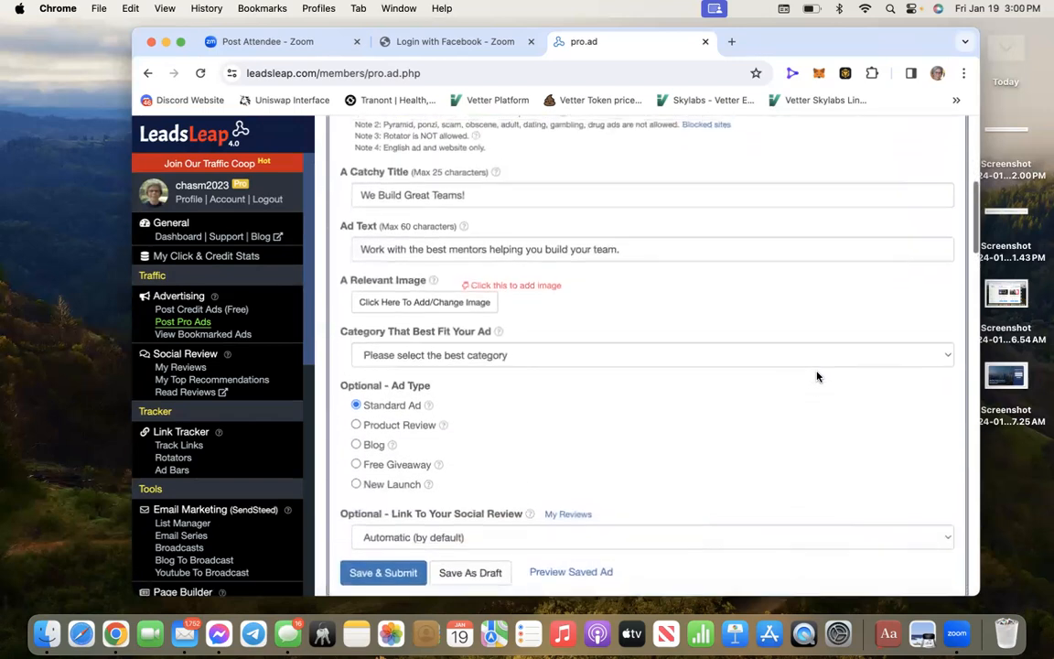
pyautogui.scroll(1, 817, 375)
pyautogui.scroll(-1, 817, 376)
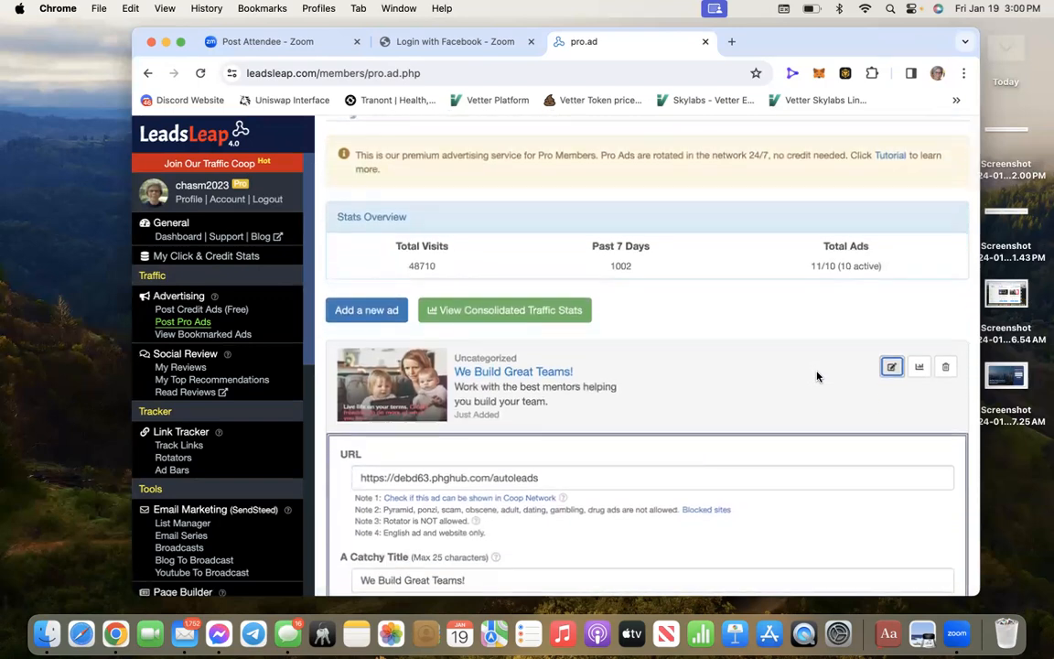
pyautogui.scroll(-1, 723, 412)
pyautogui.scroll(-5, 723, 409)
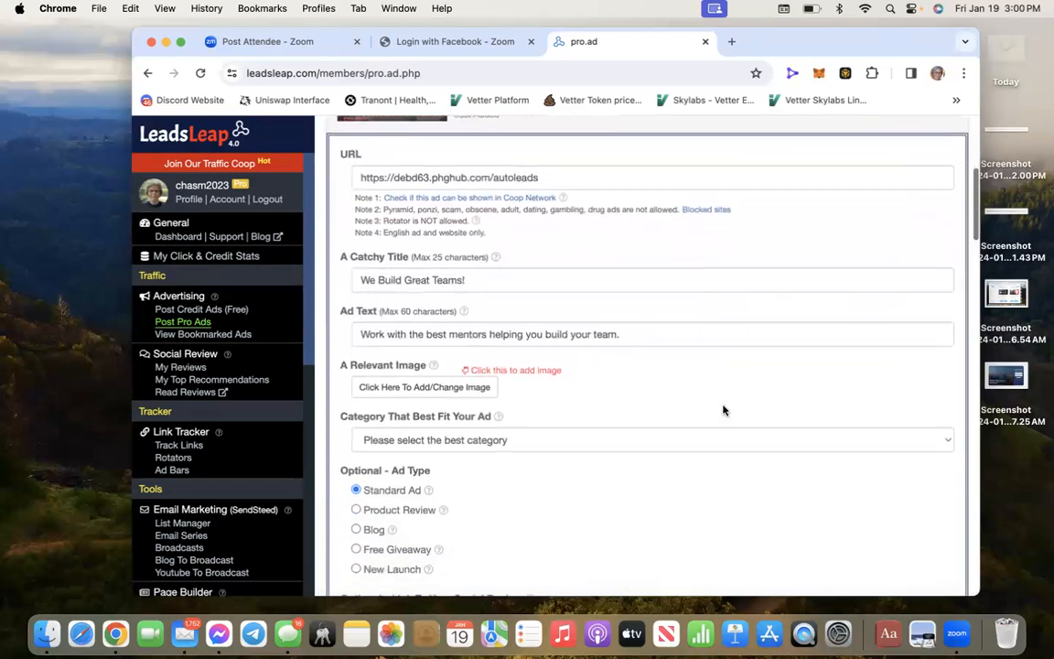
pyautogui.scroll(-1, 723, 409)
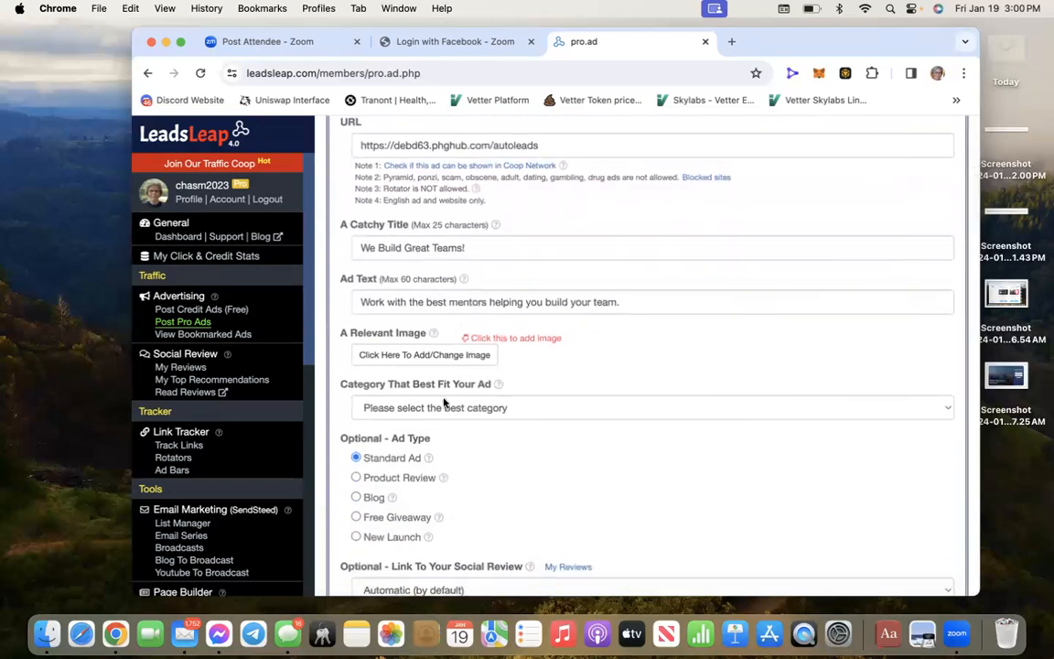
# Choose Marketing System in the 'Category That Best Fit Your Ad' dropdown
pyautogui.click(900, 412)
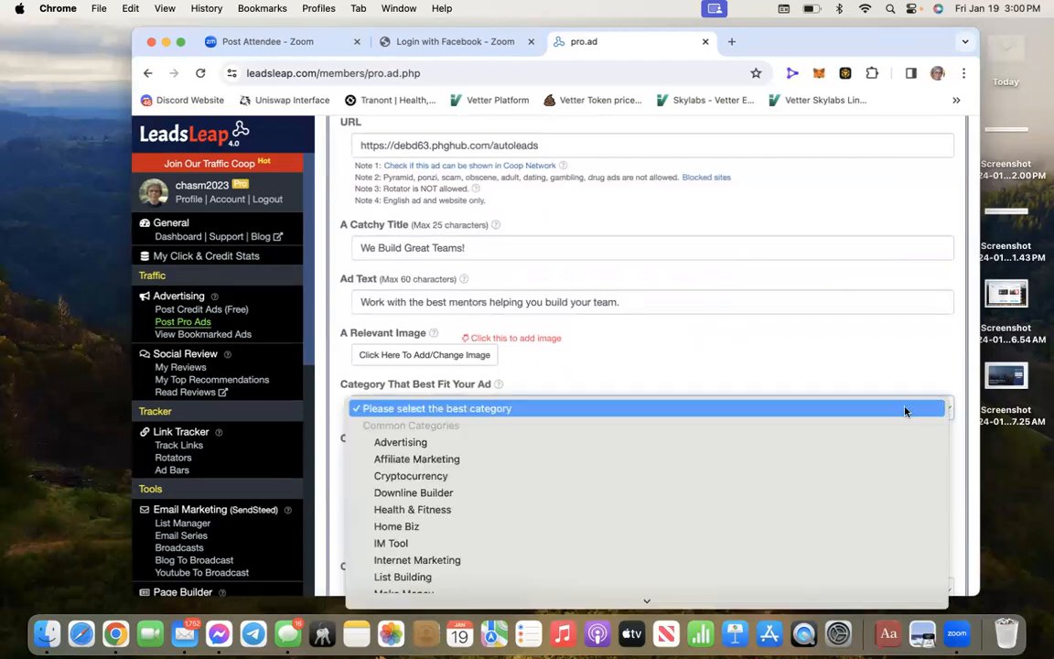
pyautogui.scroll(-2, 904, 411)
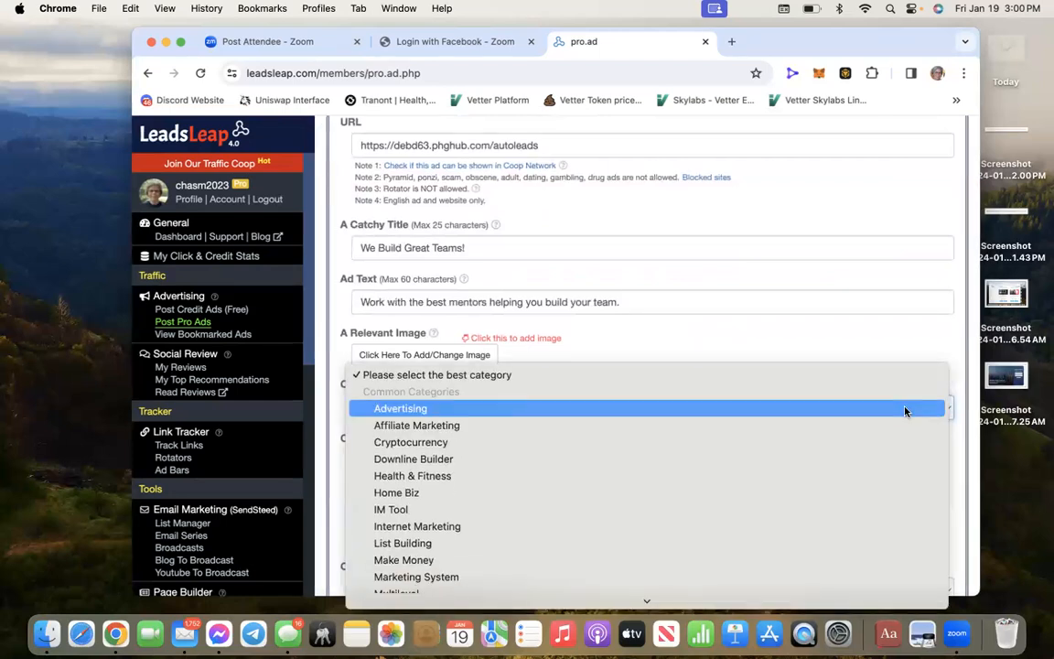
pyautogui.scroll(-2, 905, 412)
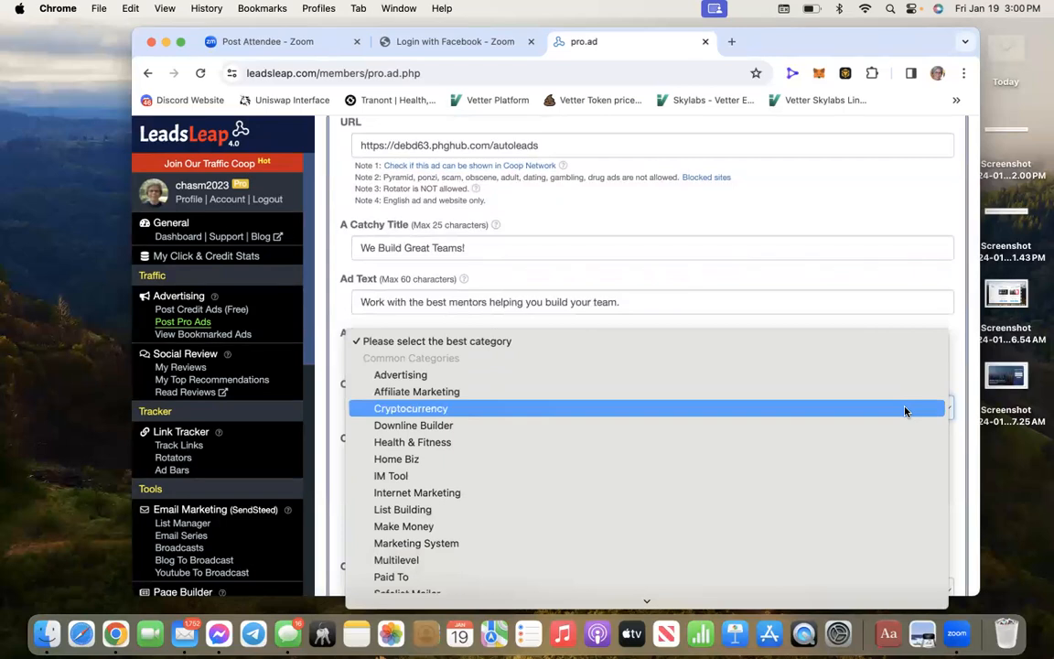
pyautogui.scroll(-3, 904, 411)
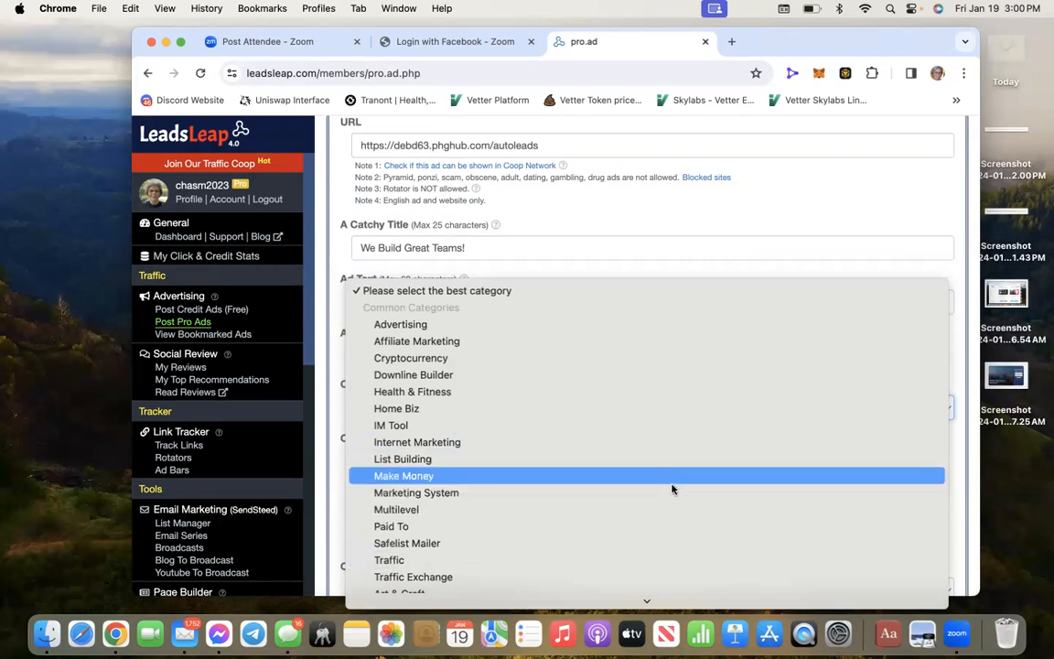
pyautogui.click(628, 499)
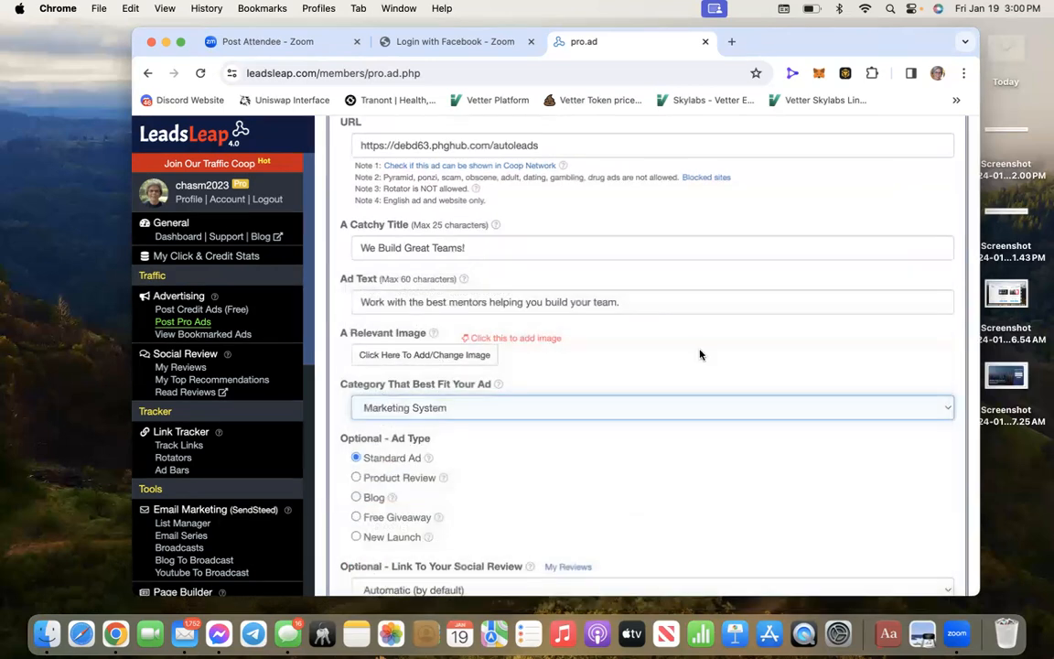
pyautogui.scroll(3, 699, 355)
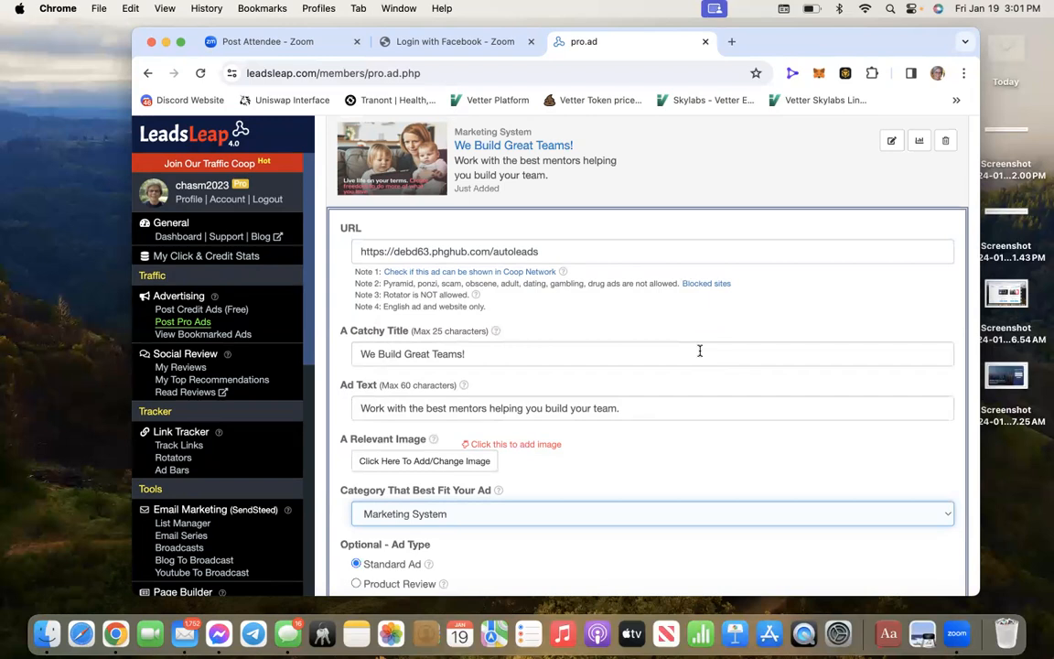
pyautogui.scroll(-1, 700, 350)
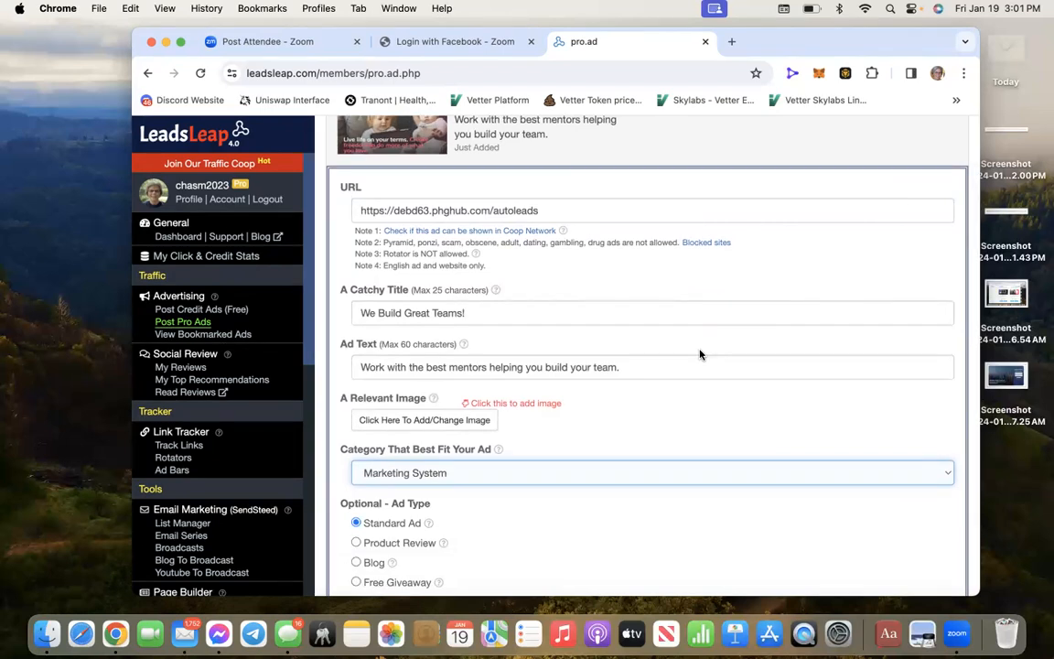
pyautogui.scroll(-8, 700, 355)
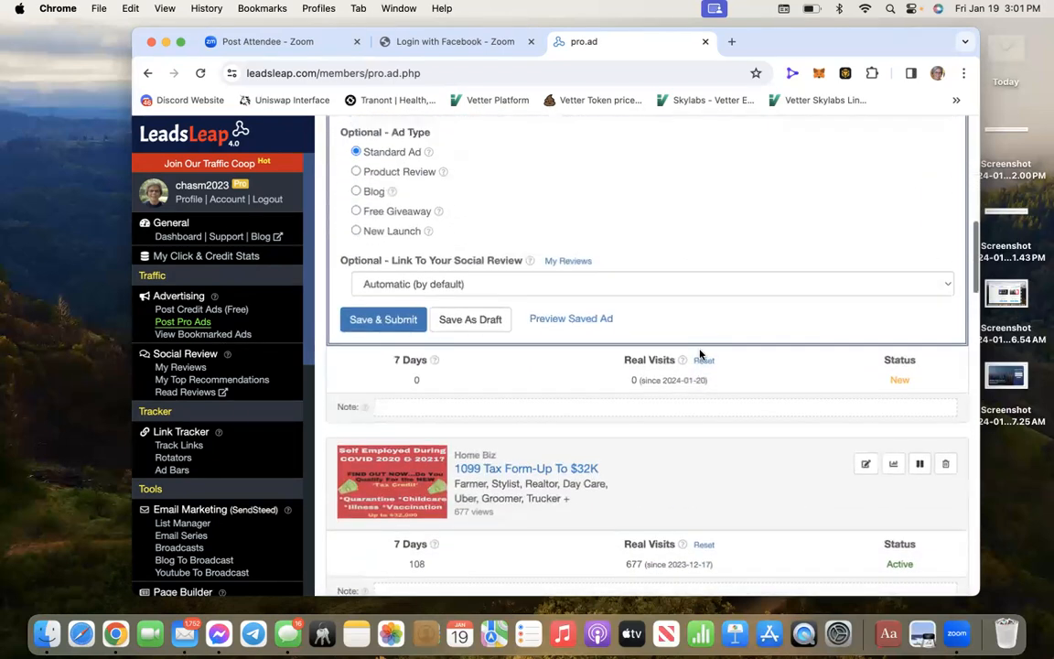